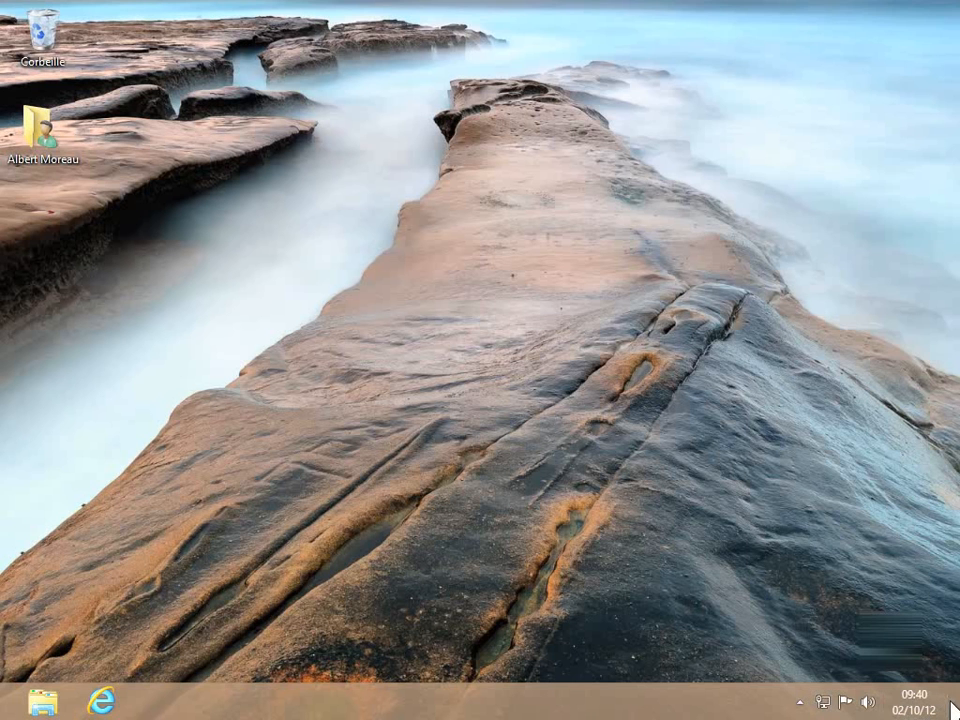
Open the user accounts and protection category (Comptes et protection des utilisateurs) in the Control Panel.
mouse_move(958, 718)
mouse_move(917, 596)
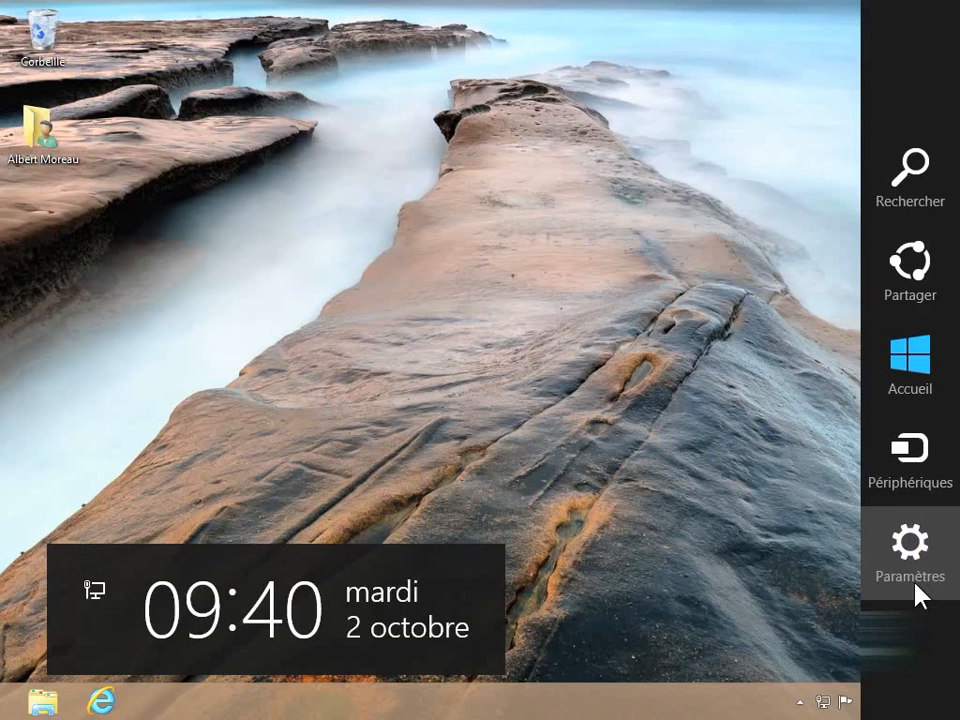
left_click(911, 556)
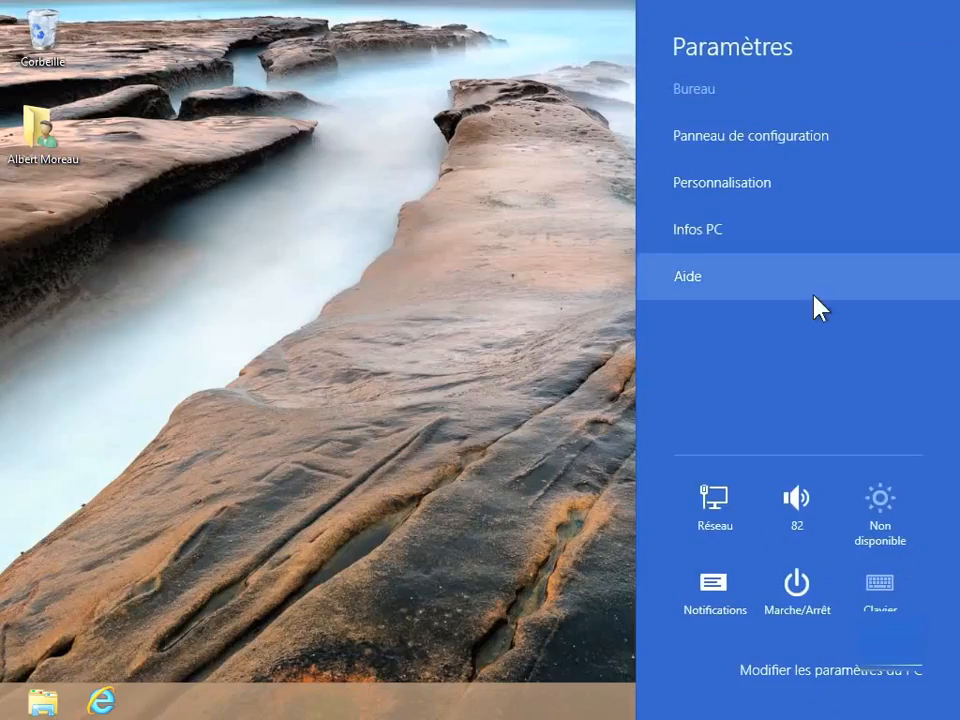
left_click(726, 155)
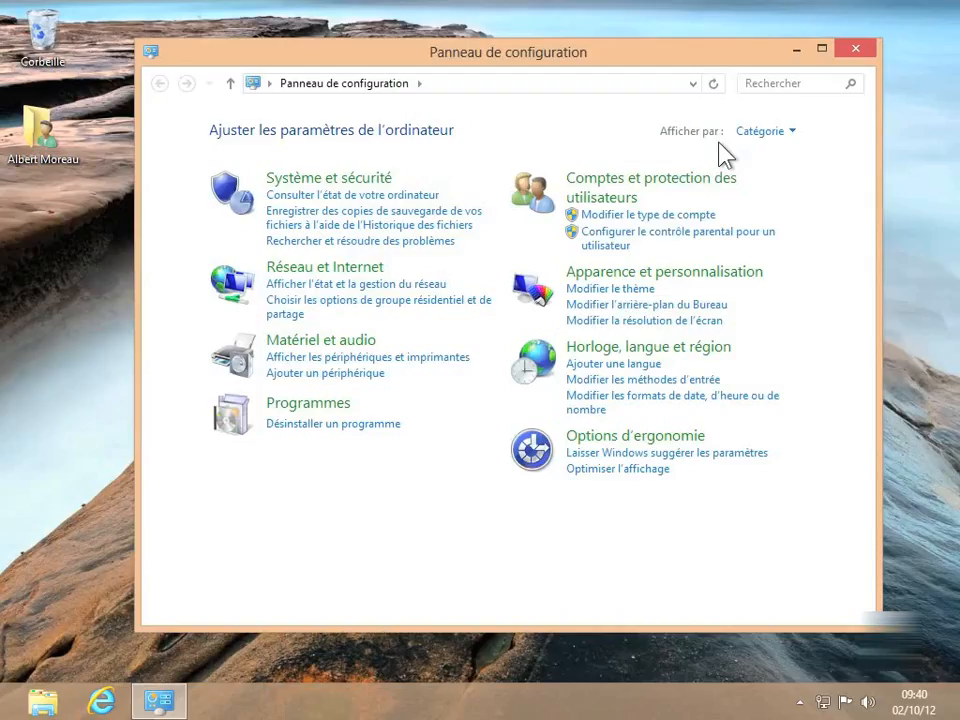
left_click(647, 188)
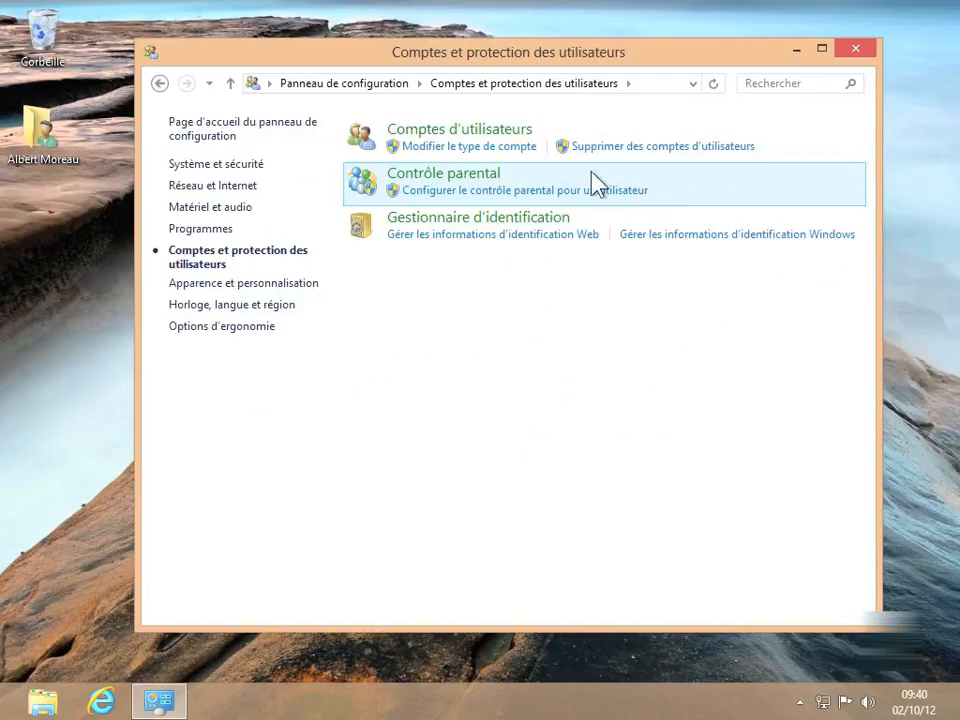
Turn on parental controls (Contrôle parental) for the standard user account.
left_click(441, 174)
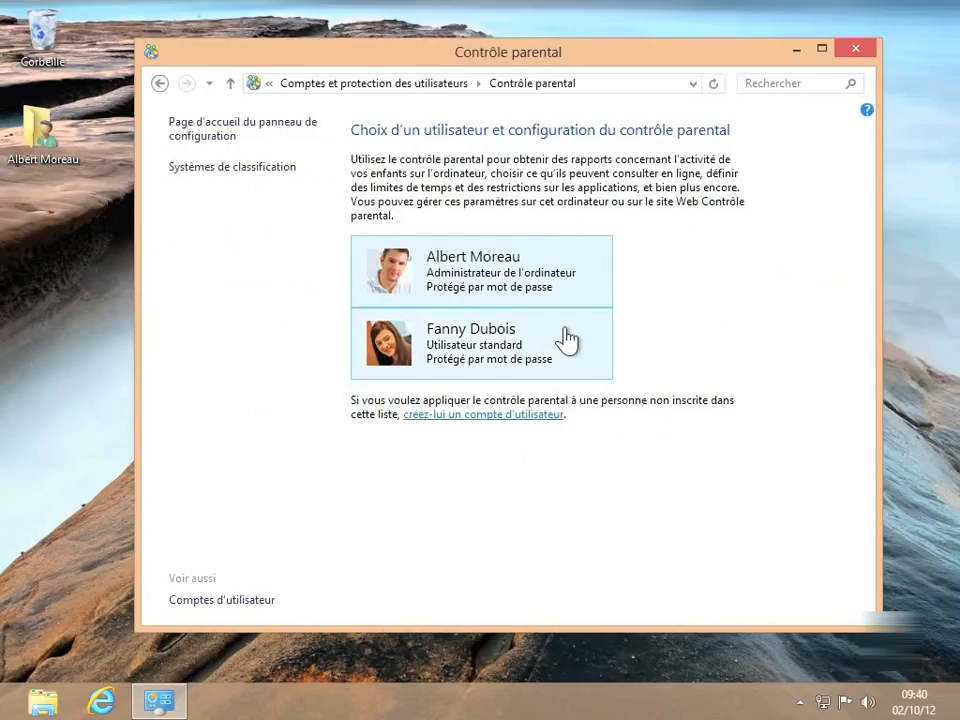
left_click(456, 340)
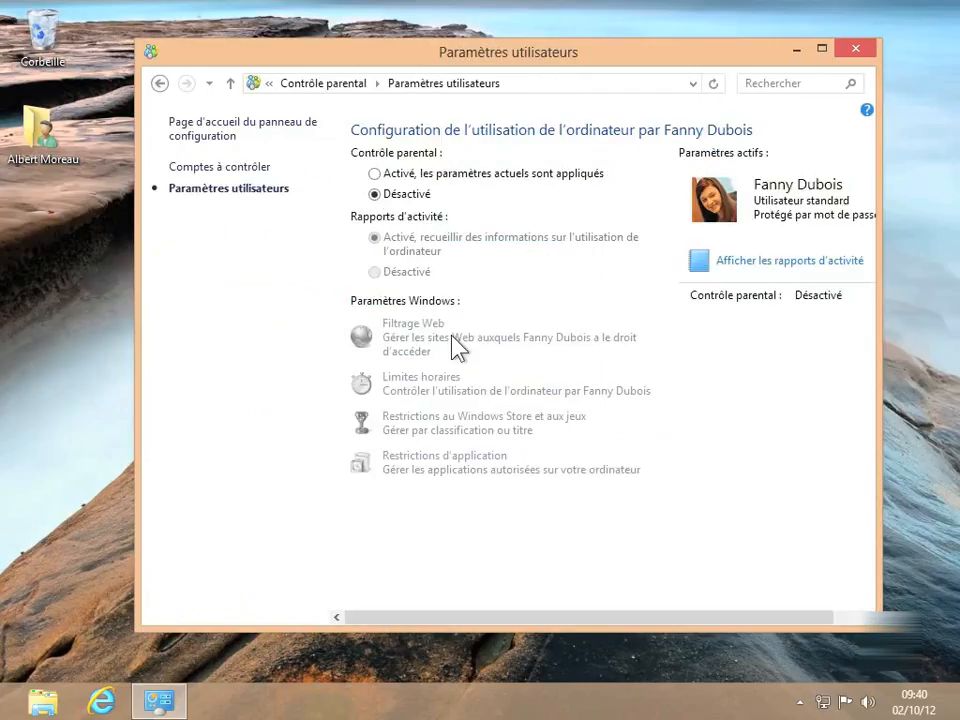
left_click(375, 175)
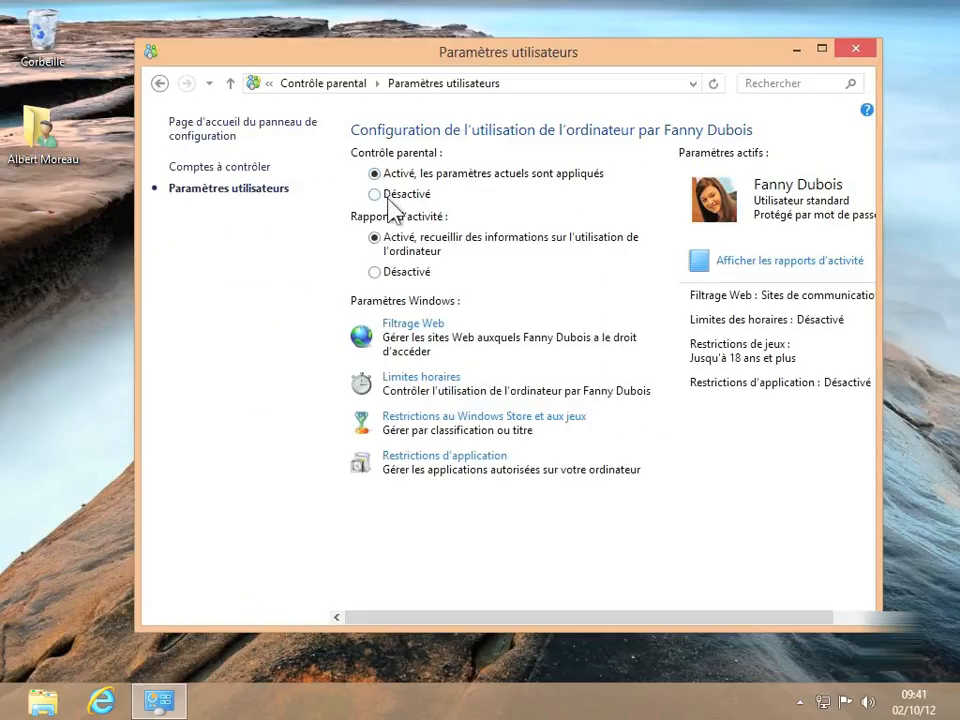
Set the account's web filtering so that only authorised websites can be used, after trying the option that allows all websites.
left_click(420, 328)
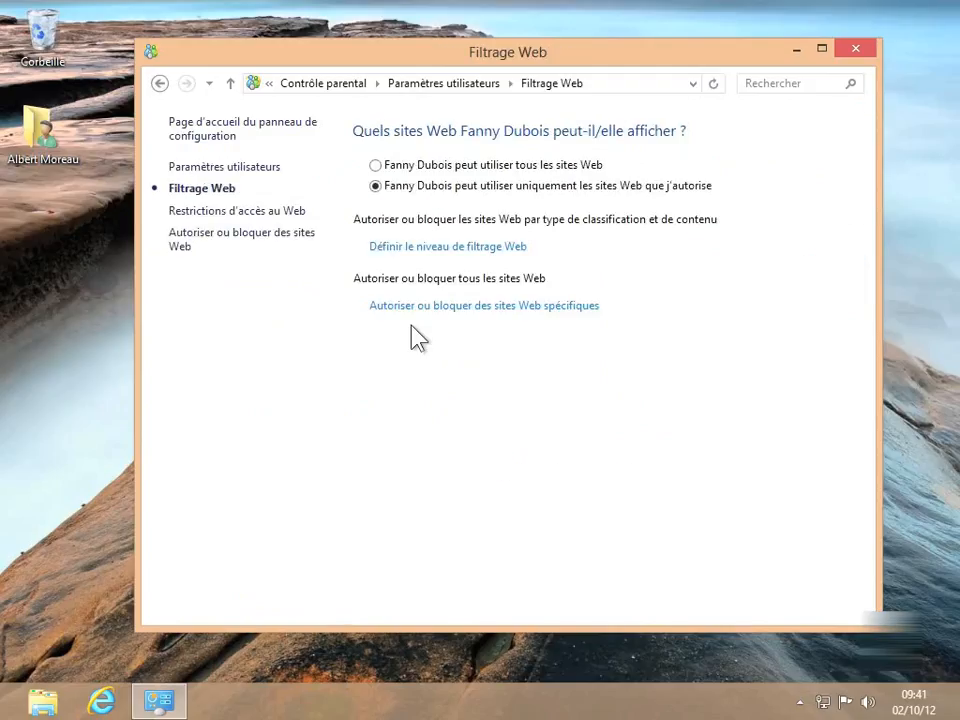
left_click(529, 166)
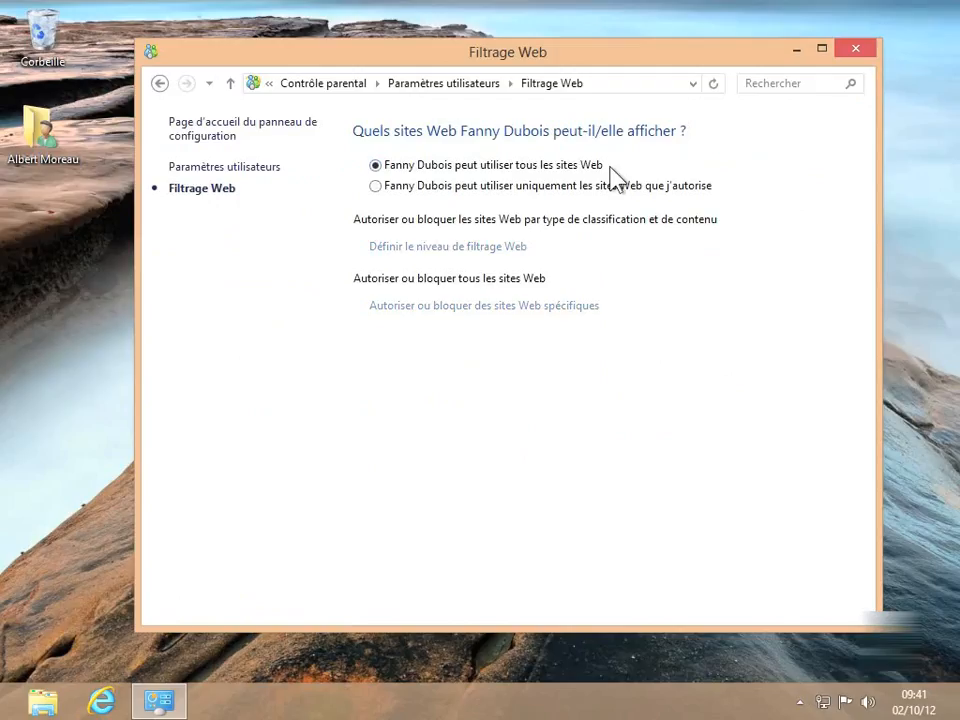
left_click(393, 199)
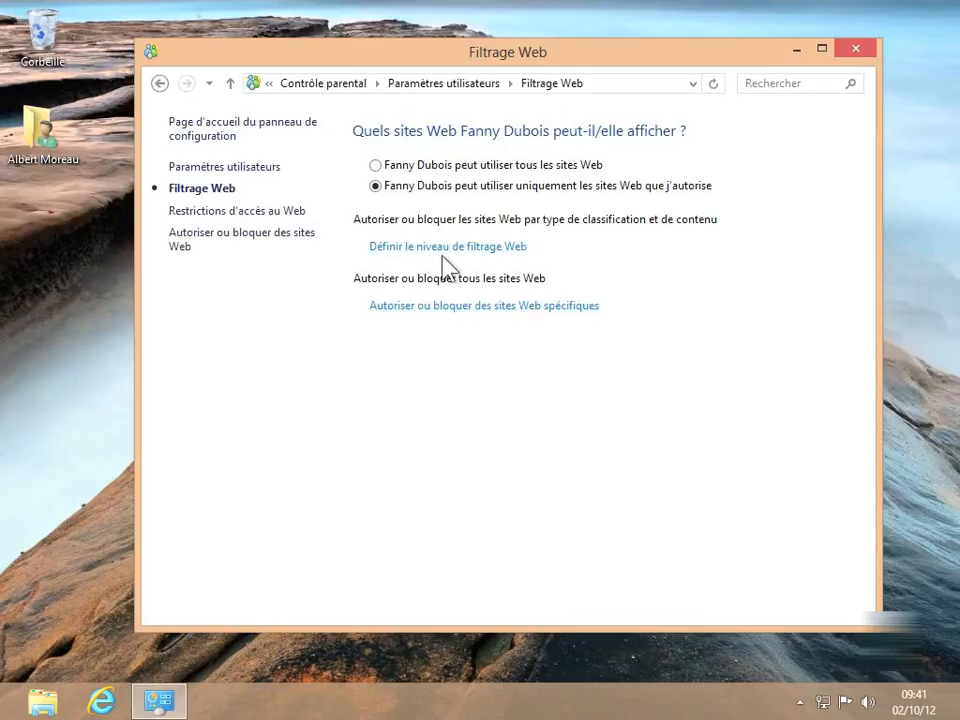
Set the web restriction level to Grand public after trying the other levels, and toggle the option to block file downloads.
left_click(478, 250)
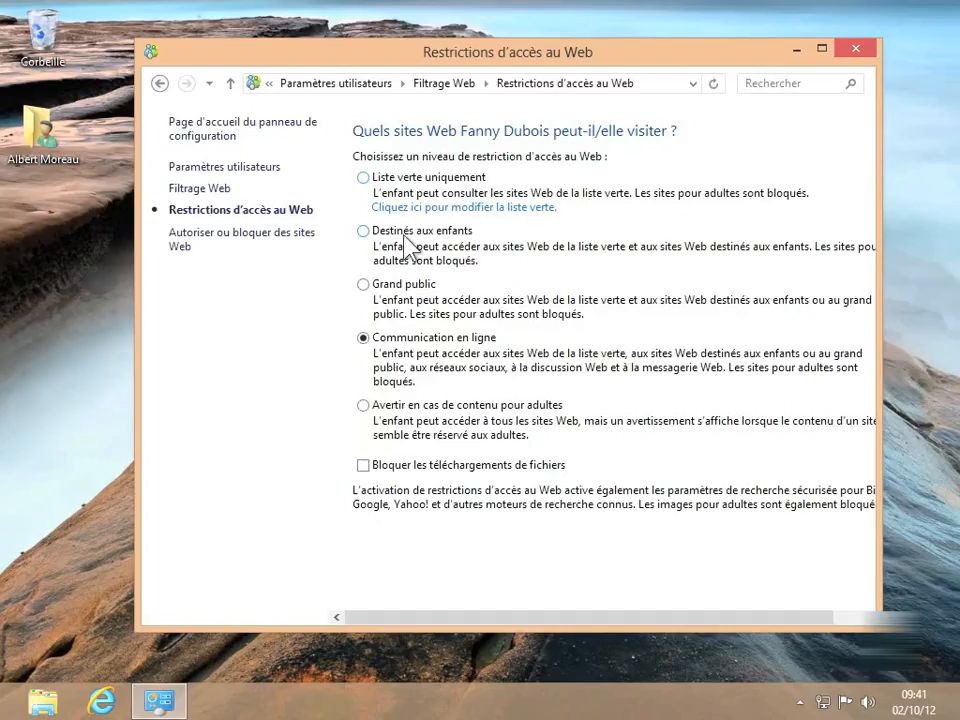
left_click(367, 241)
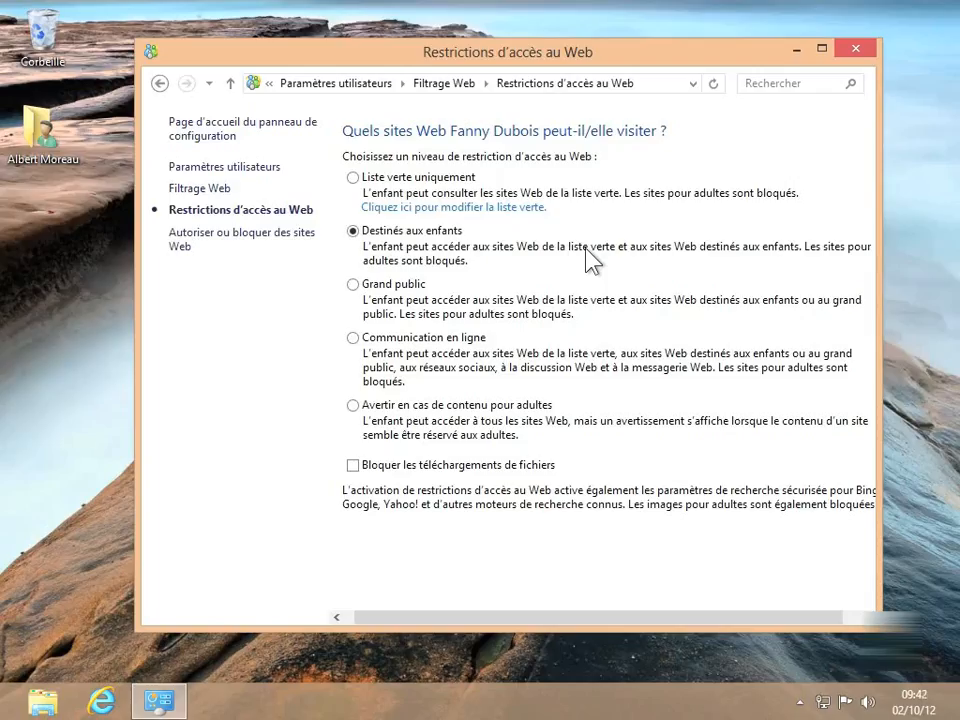
left_click(352, 286)
left_click(353, 339)
left_click(352, 405)
left_click(353, 466)
left_click(354, 286)
left_click(240, 246)
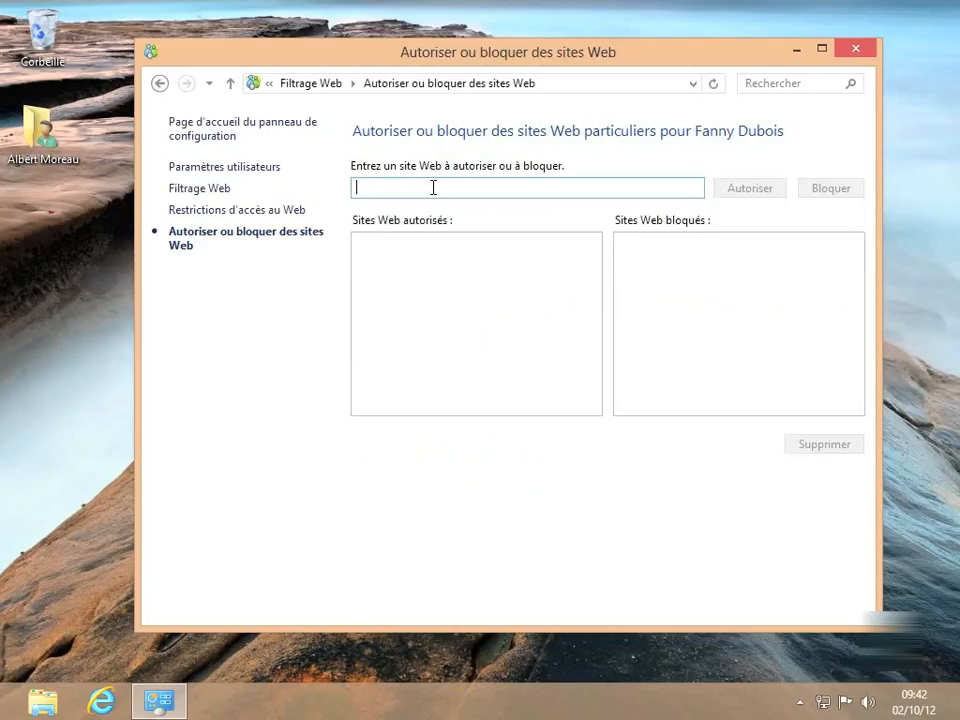
type("www")
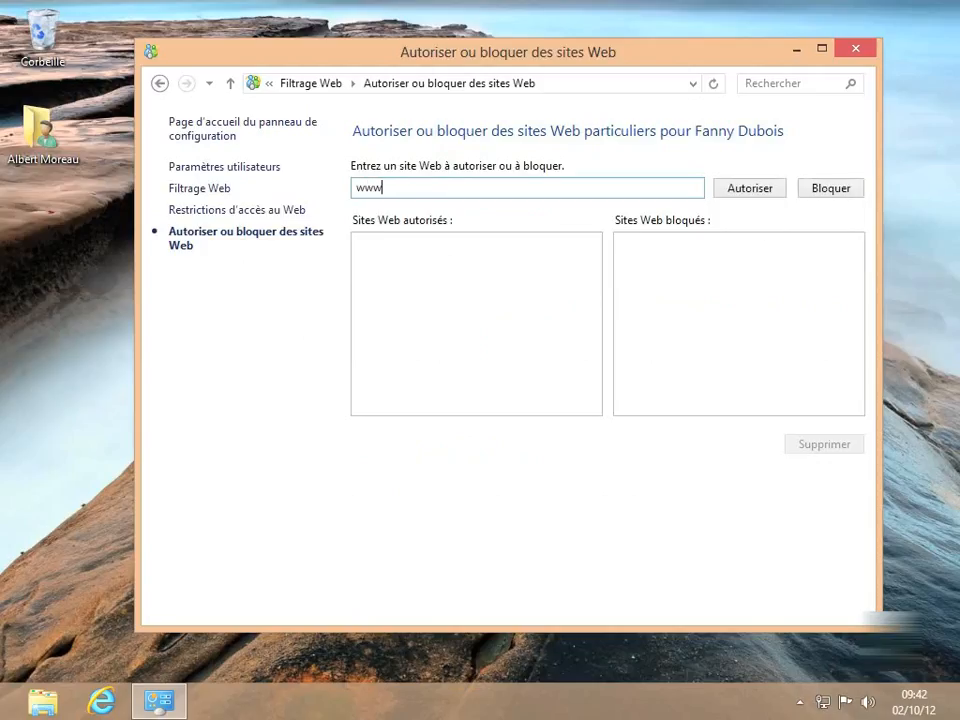
type(".fnac.com")
left_click(829, 194)
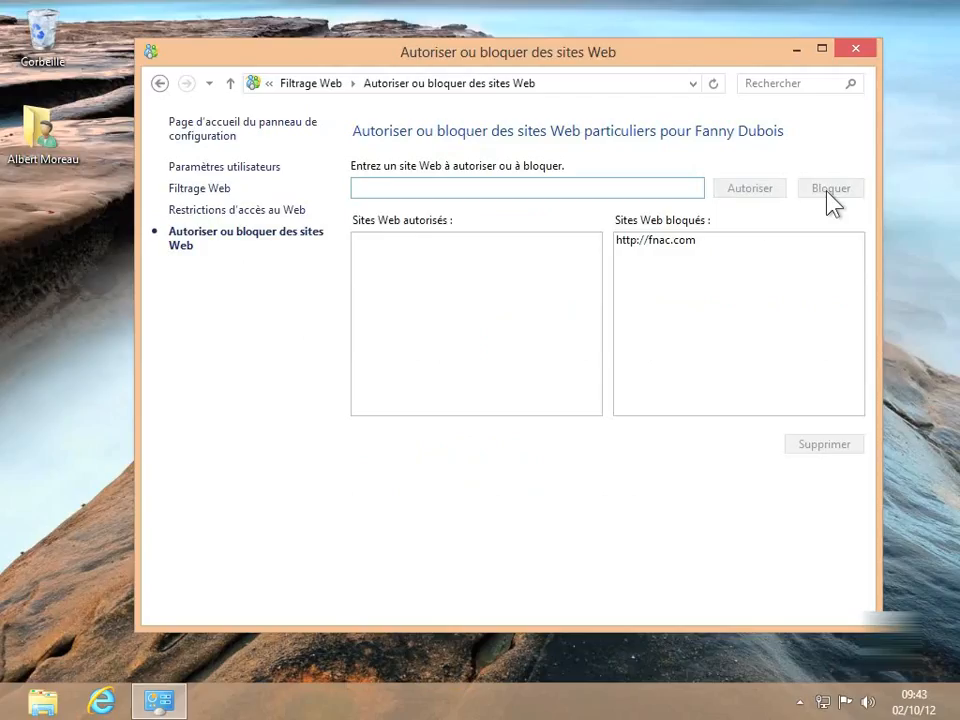
Restrict the account's computer use to an authorised duration and set the weekday allowance to 2 hours 30 minutes.
left_click(252, 170)
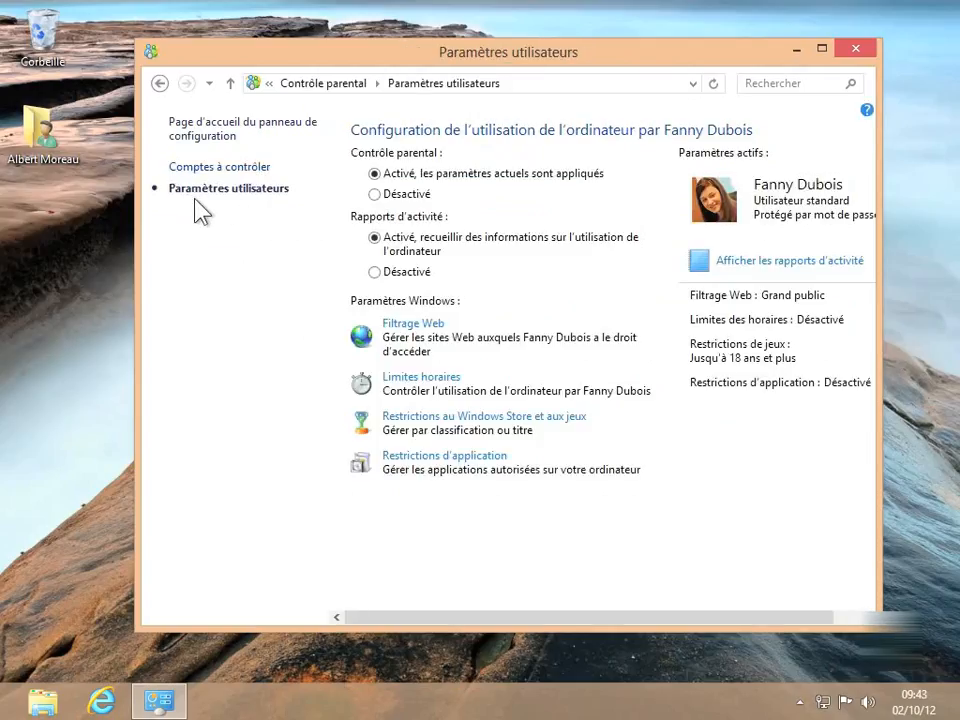
left_click(445, 378)
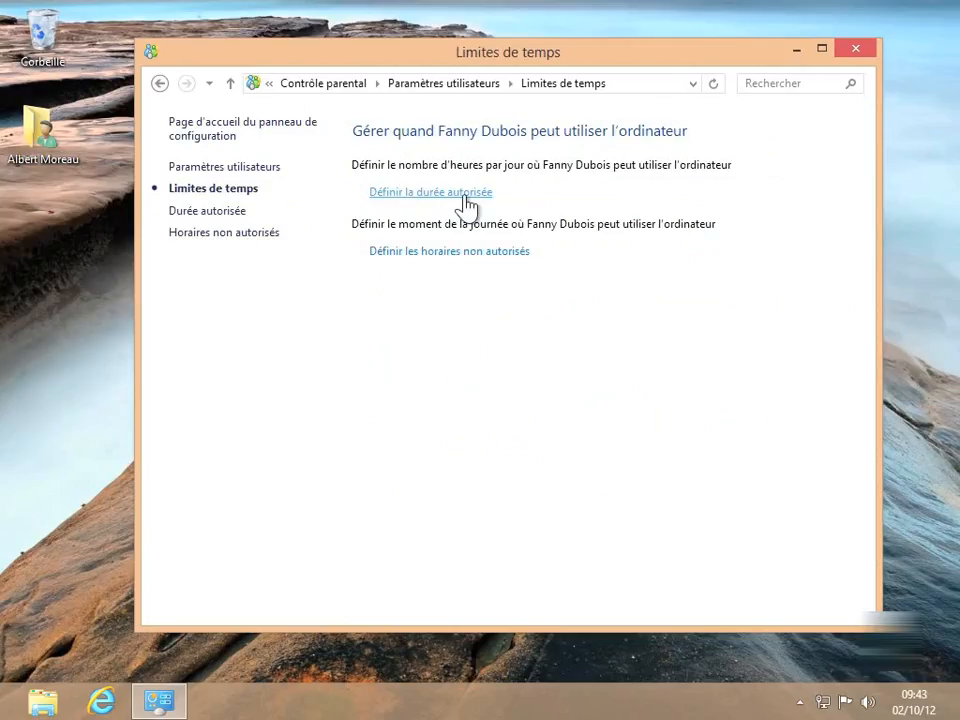
left_click(422, 194)
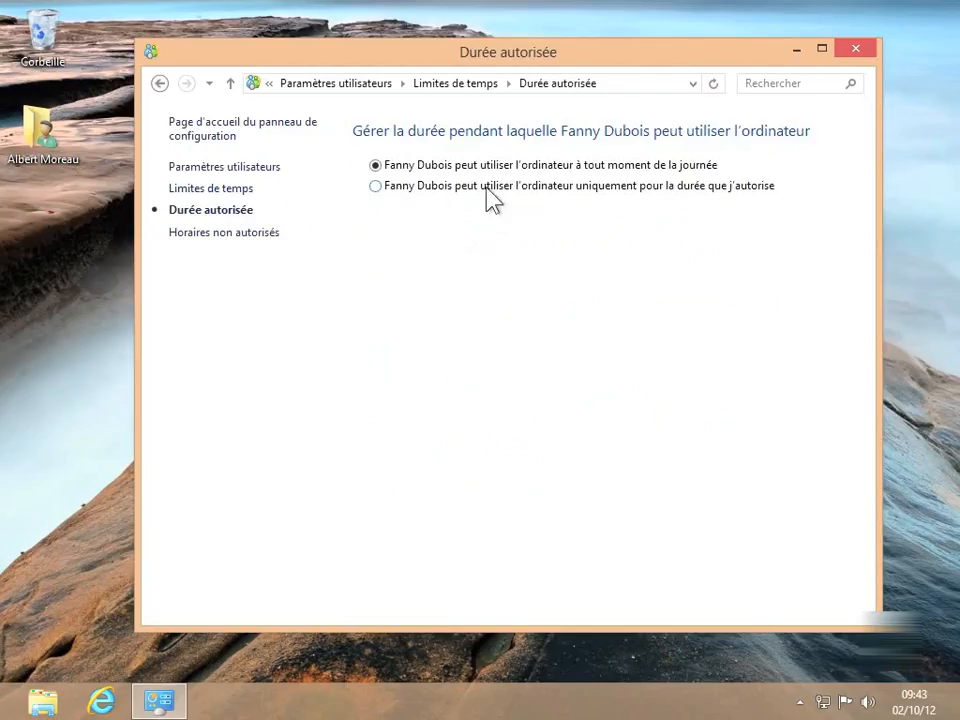
left_click(629, 187)
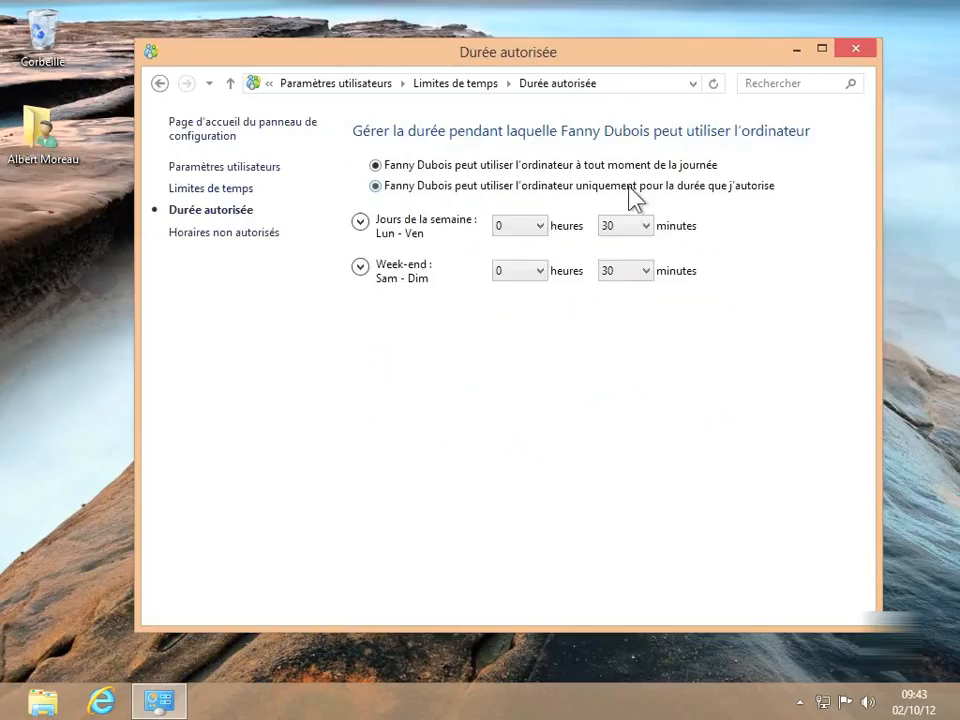
left_click(539, 225)
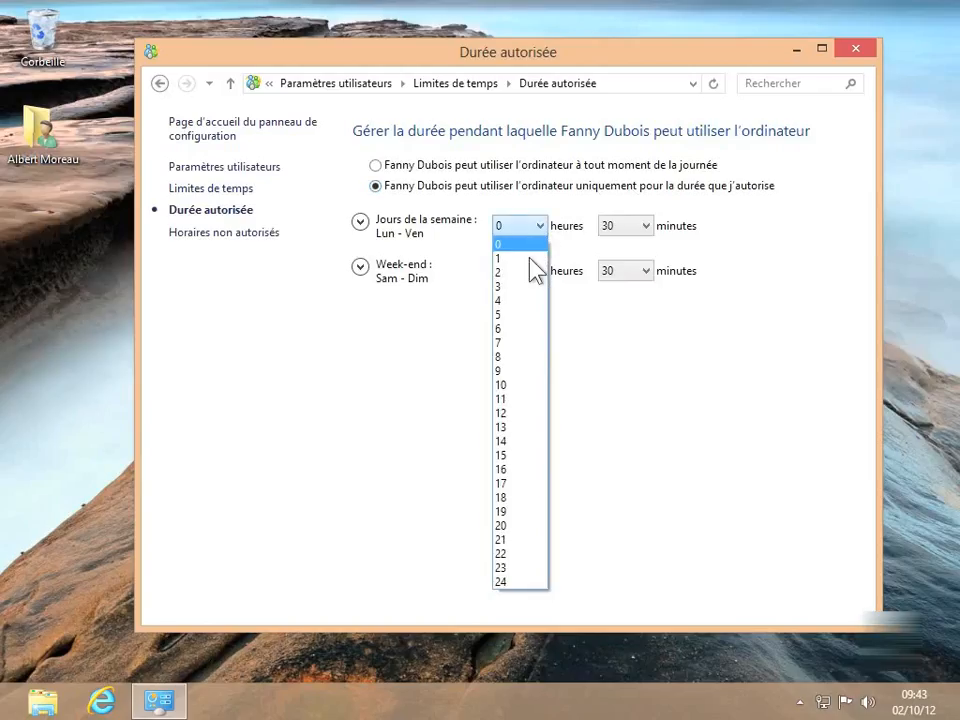
left_click(526, 277)
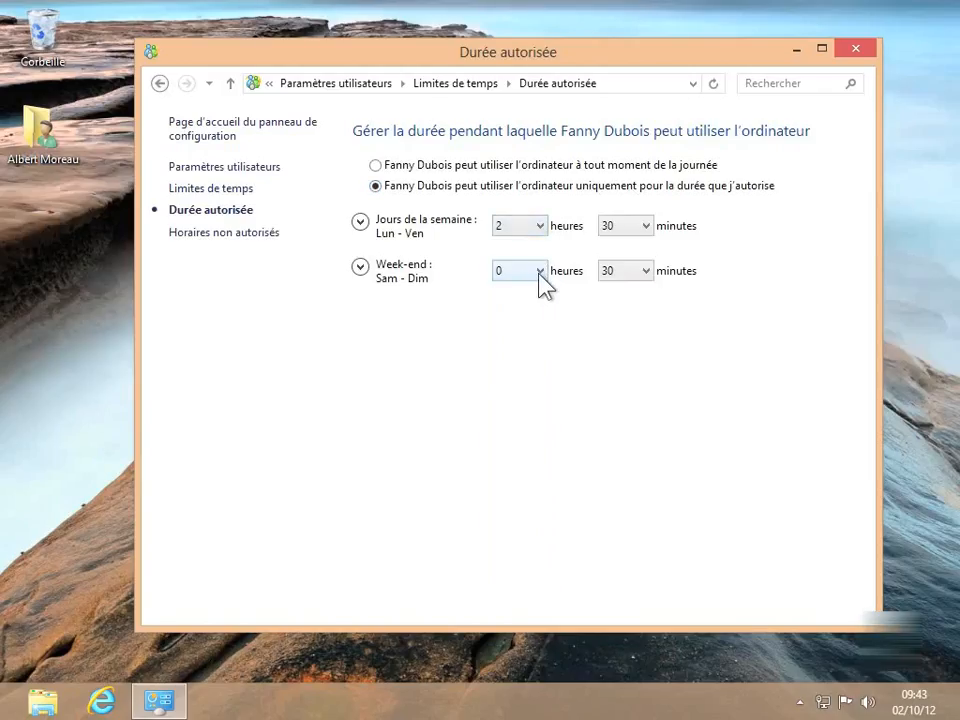
Set the weekend computer time allowance to 3 hours 0 minutes.
left_click(539, 271)
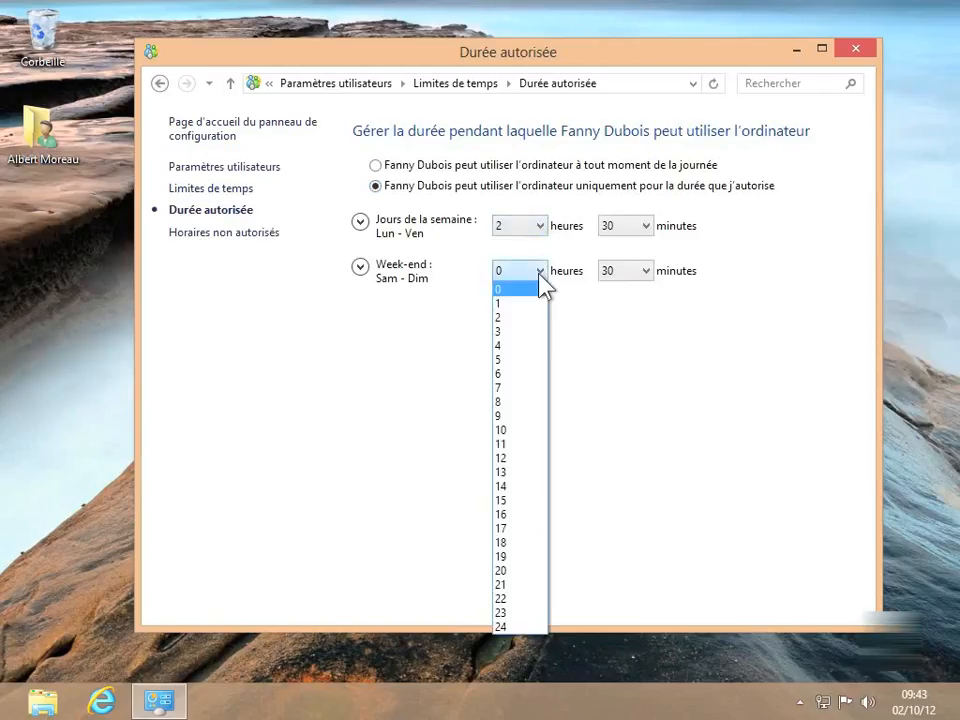
left_click(536, 334)
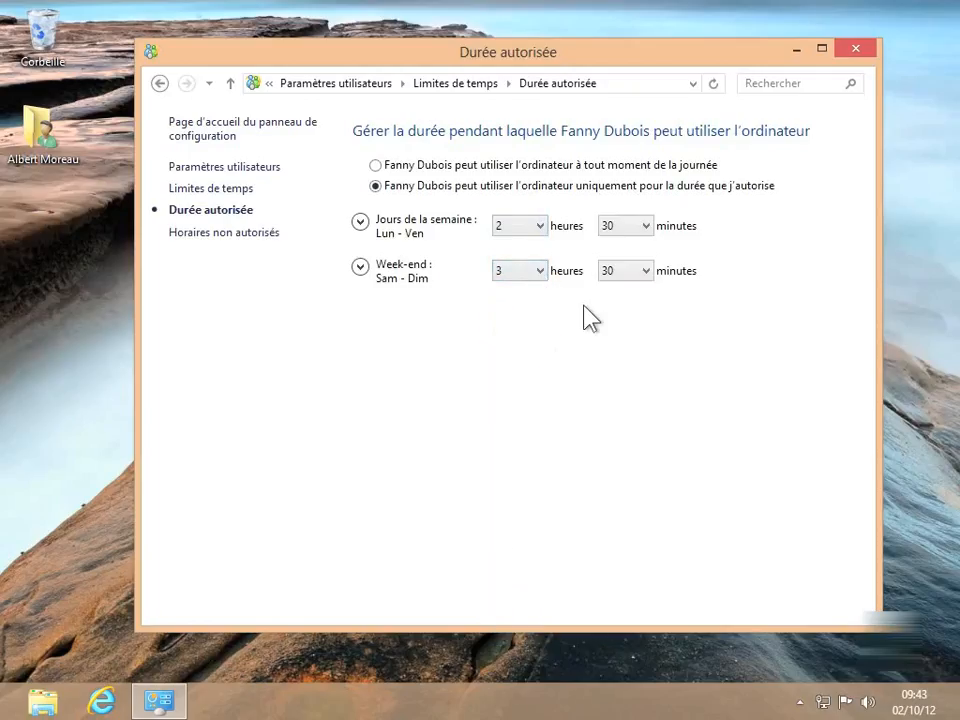
left_click(636, 275)
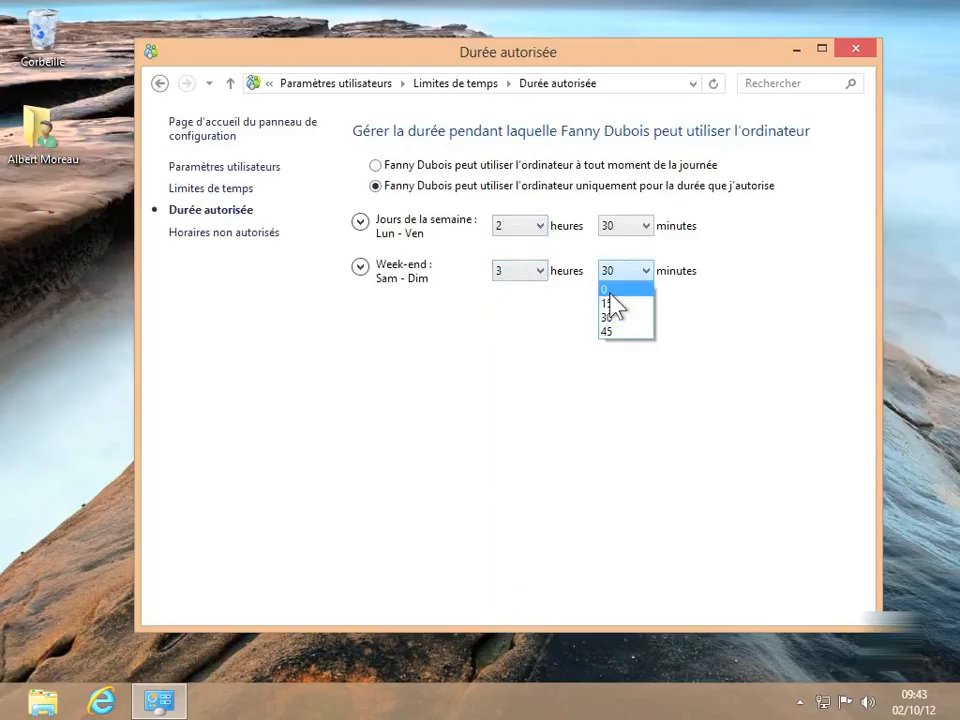
left_click(612, 290)
Restrict computer use to authorised hours, blocking 00–08 every day, 20–24 from Monday to Friday and 22–24 on Saturday and Sunday.
left_click(206, 236)
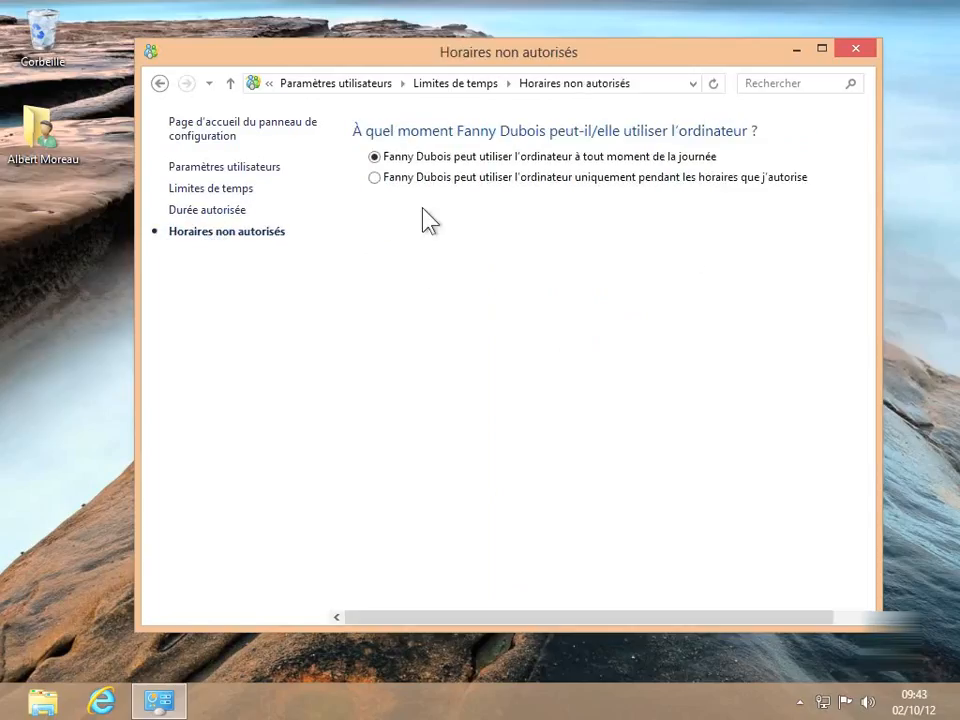
left_click(614, 180)
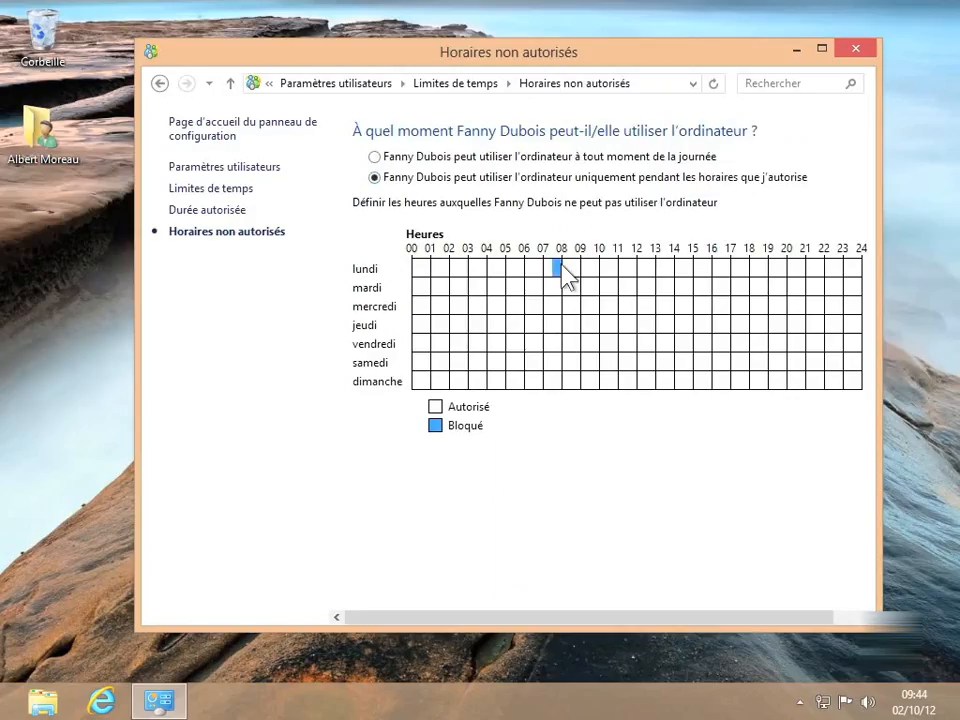
left_click_drag(562, 286, 410, 383)
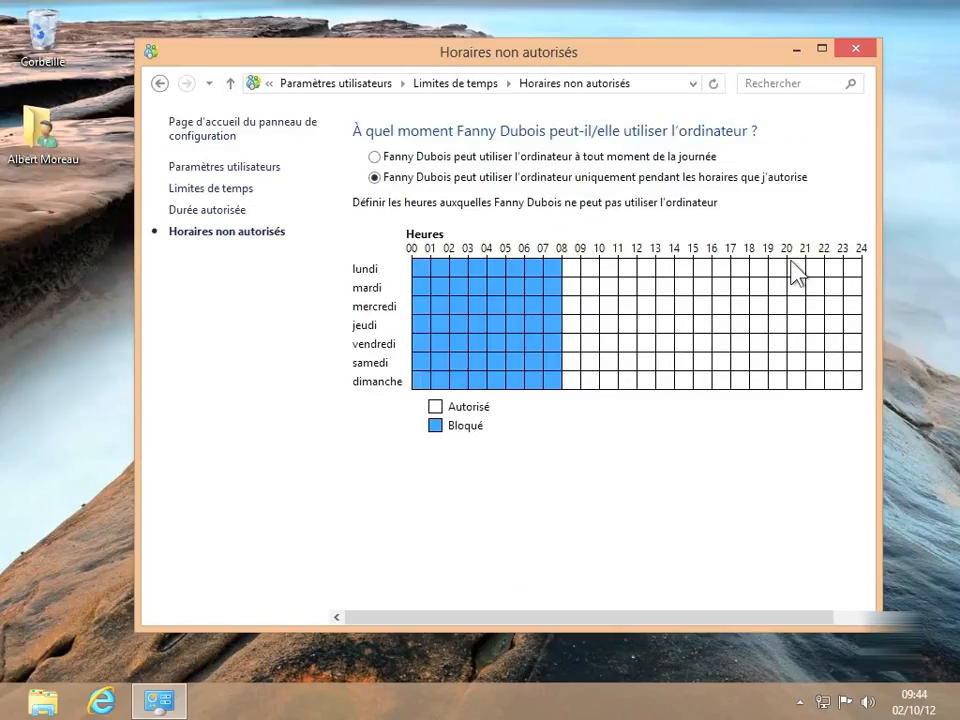
left_click_drag(793, 268, 857, 345)
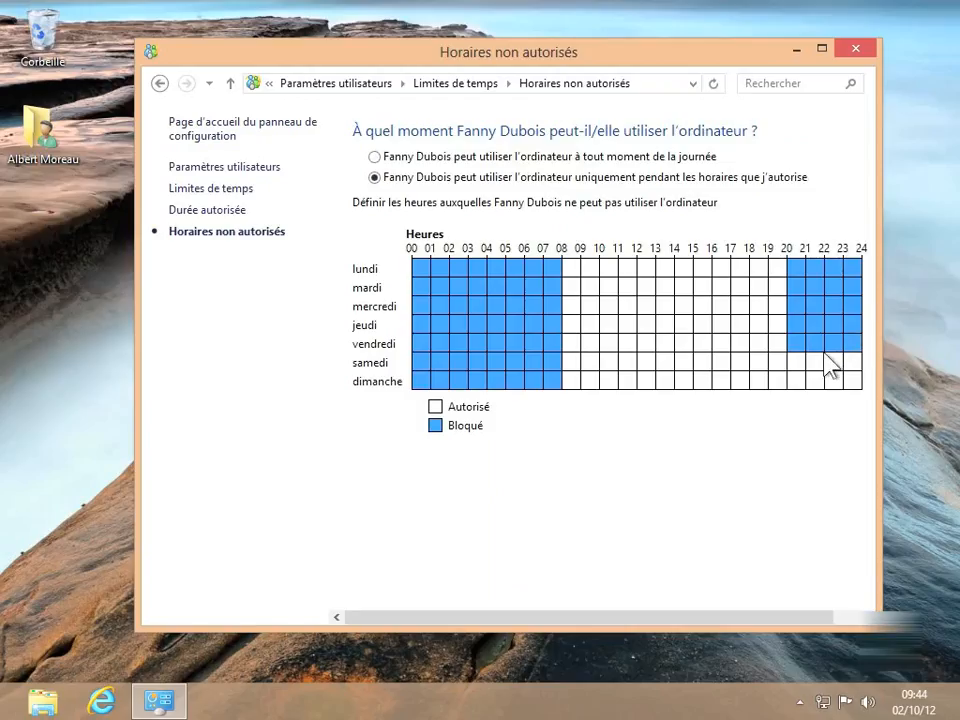
left_click_drag(829, 356, 857, 380)
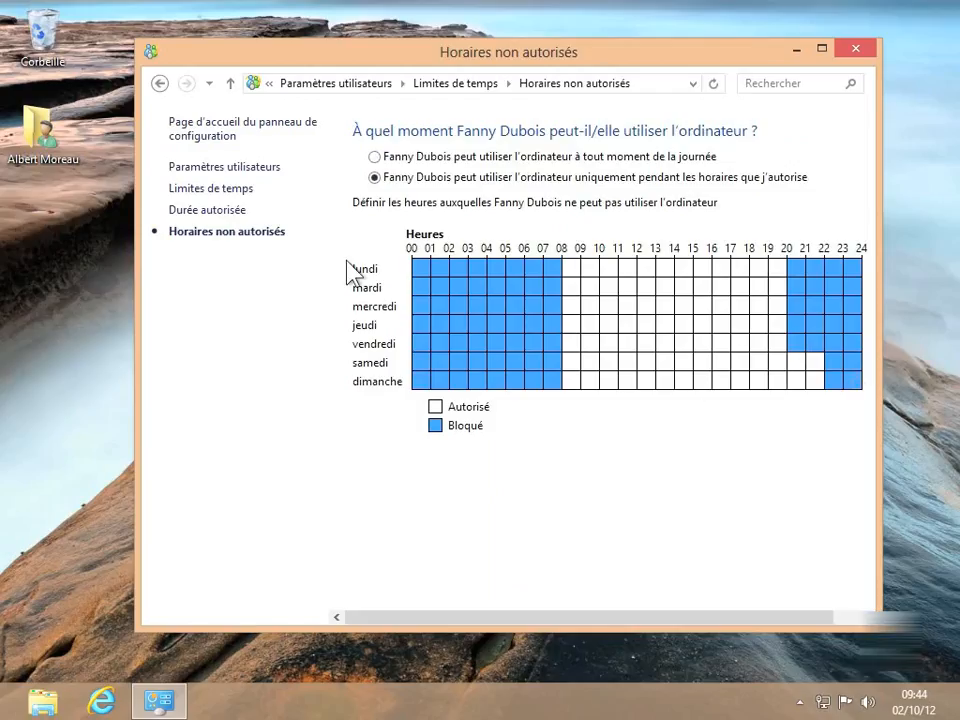
Set the maximum allowed rating for games and Windows Store apps to 16 ans et plus, after trying 12 ans et plus.
left_click(200, 168)
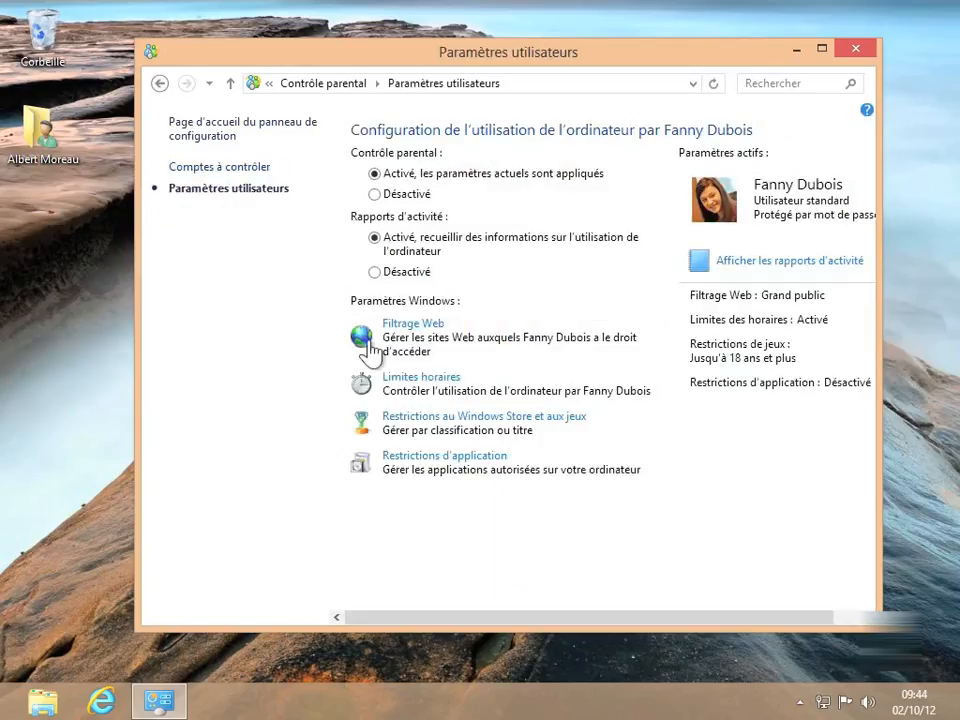
left_click(467, 422)
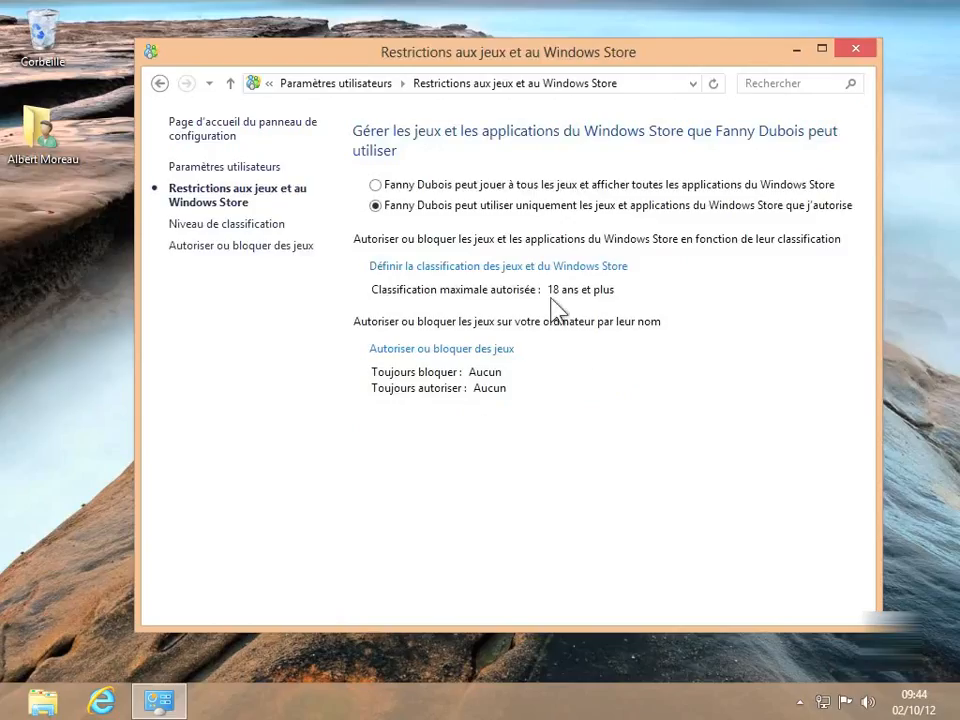
left_click(449, 268)
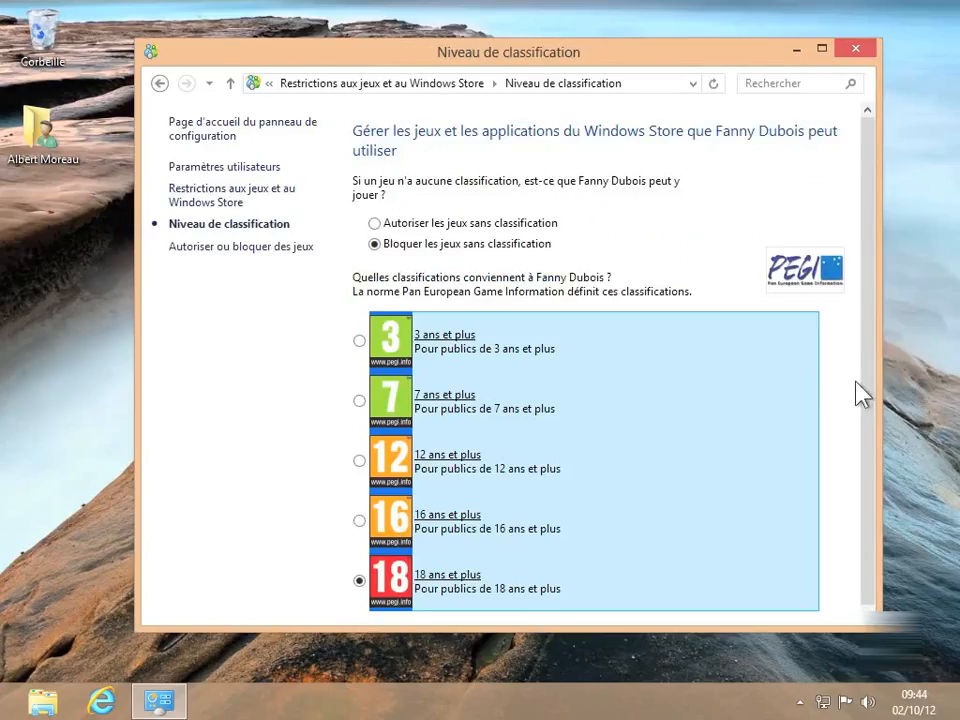
left_click_drag(868, 398, 866, 439)
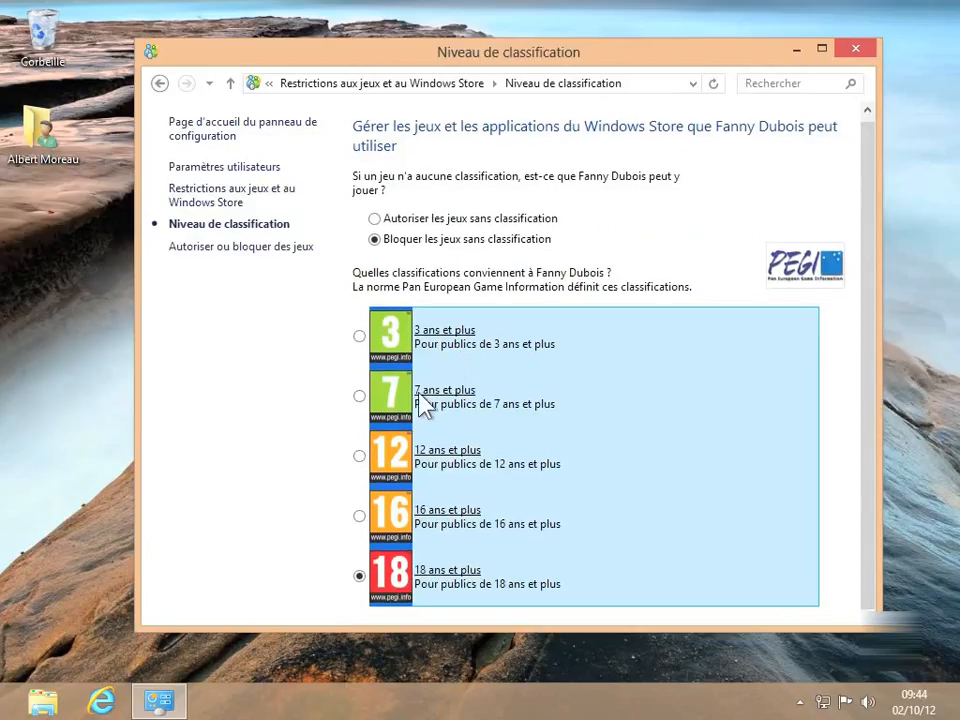
left_click(359, 457)
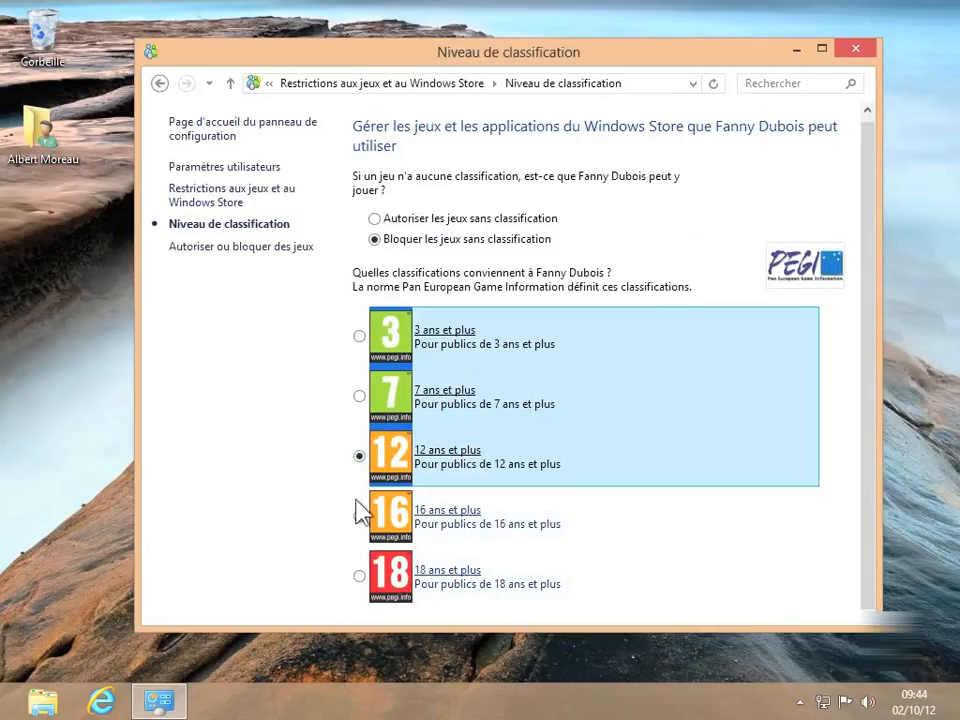
left_click(359, 516)
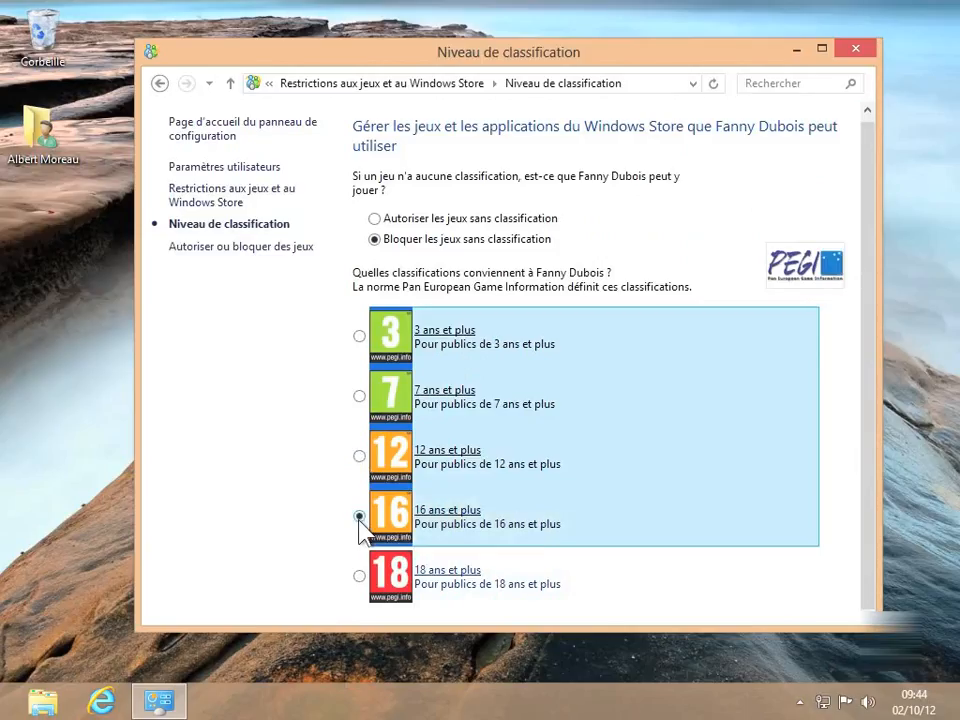
Try the 18 ans et plus rating for games and Windows Store apps and return the limit to 16 ans et plus.
left_click(360, 577)
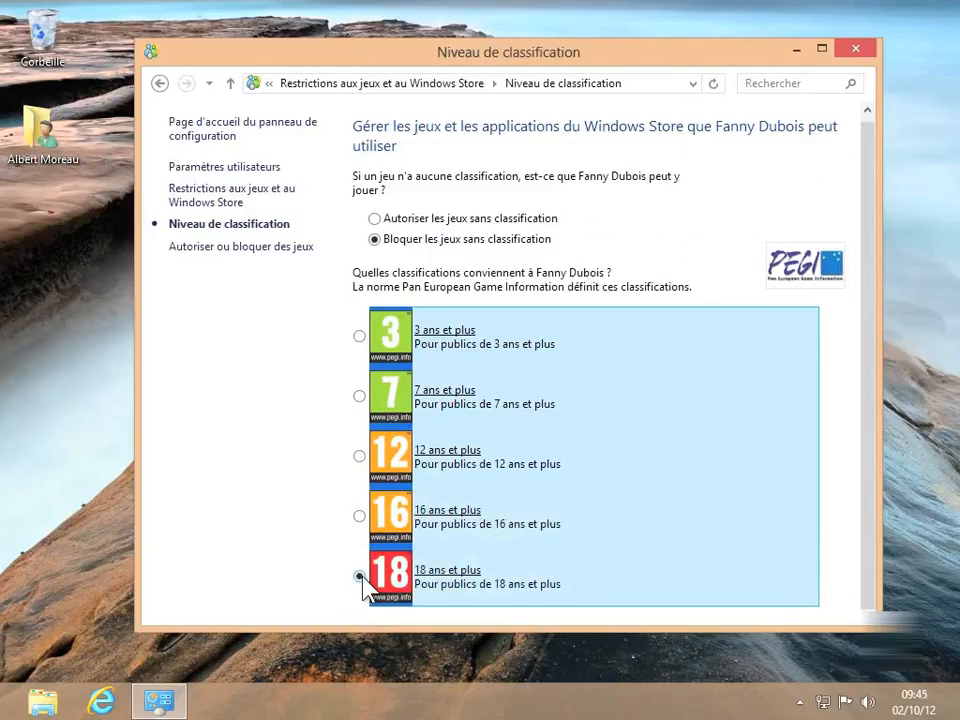
left_click(359, 517)
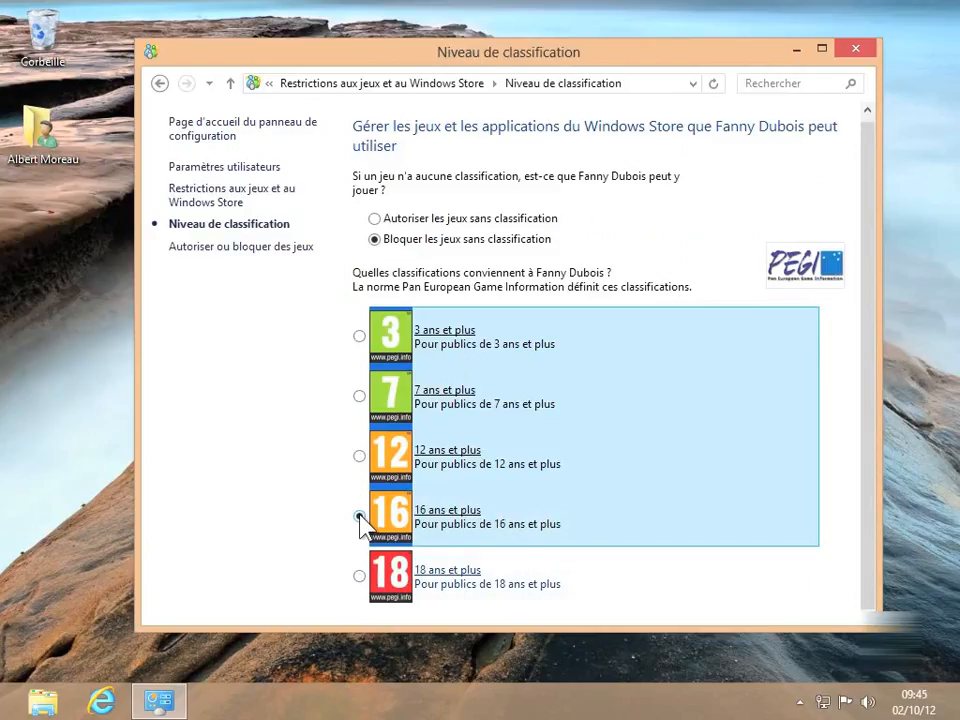
Restrict the account to authorised applications only, allow Bing, and close the parental control settings.
left_click(247, 168)
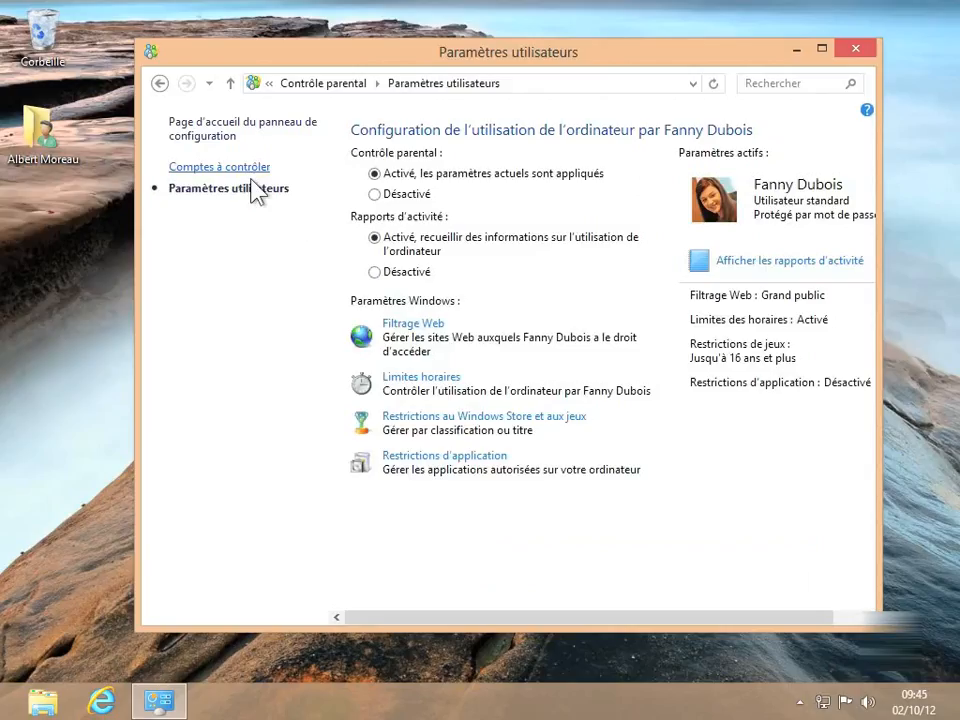
left_click(466, 462)
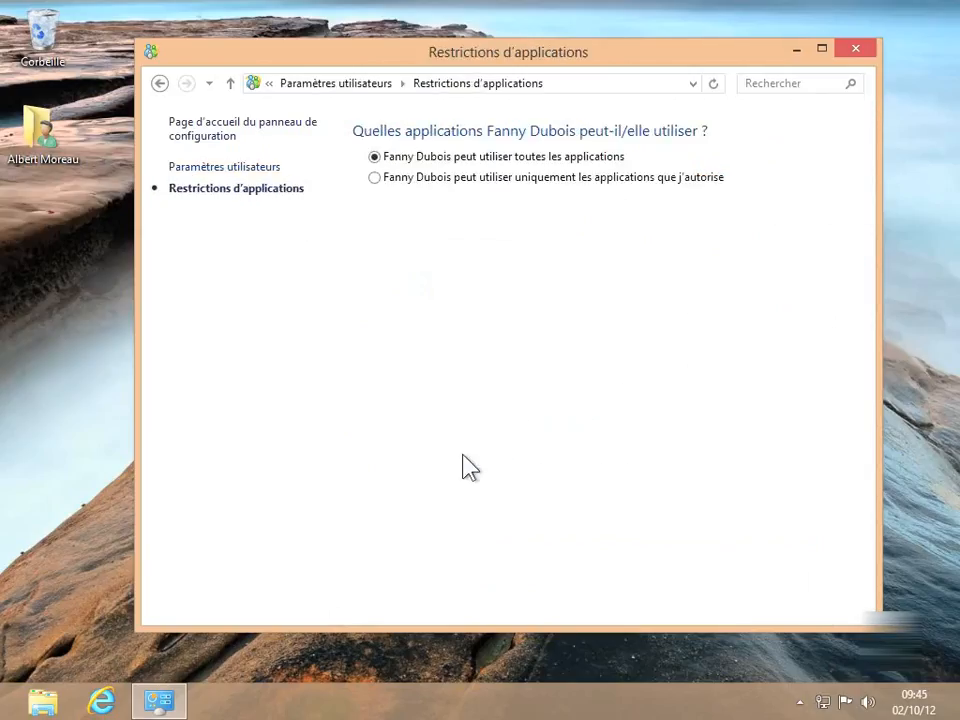
left_click(479, 177)
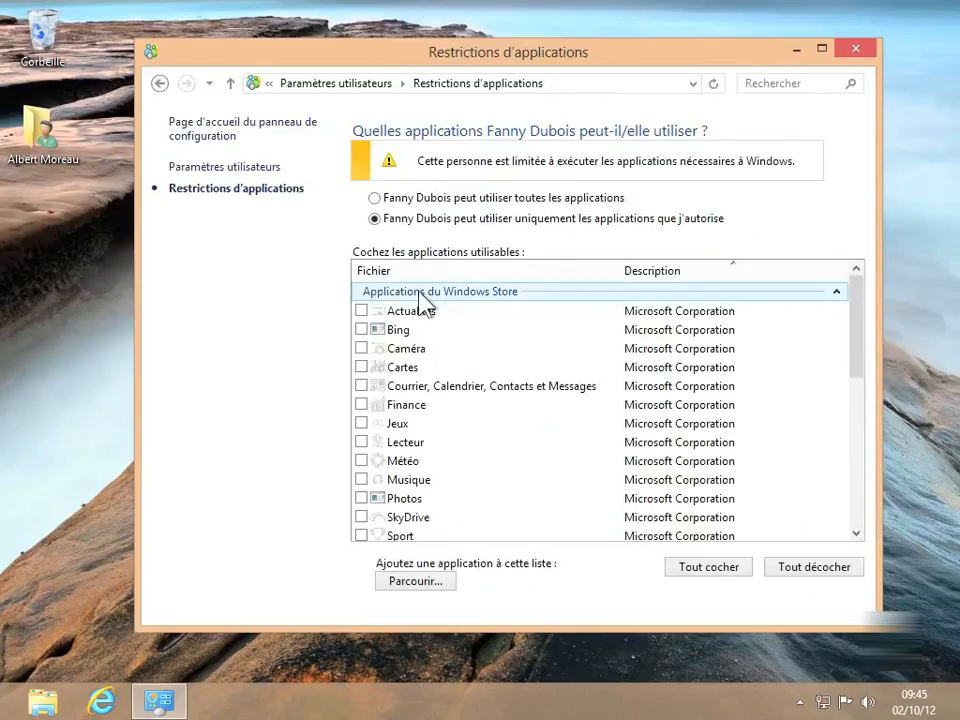
left_click(361, 329)
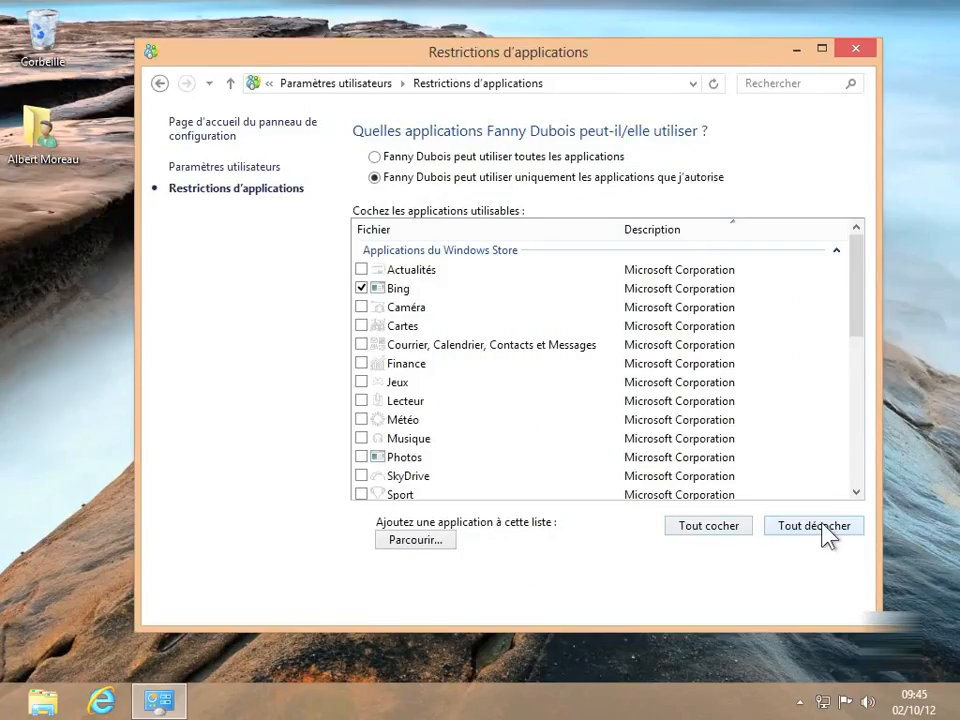
left_click(855, 52)
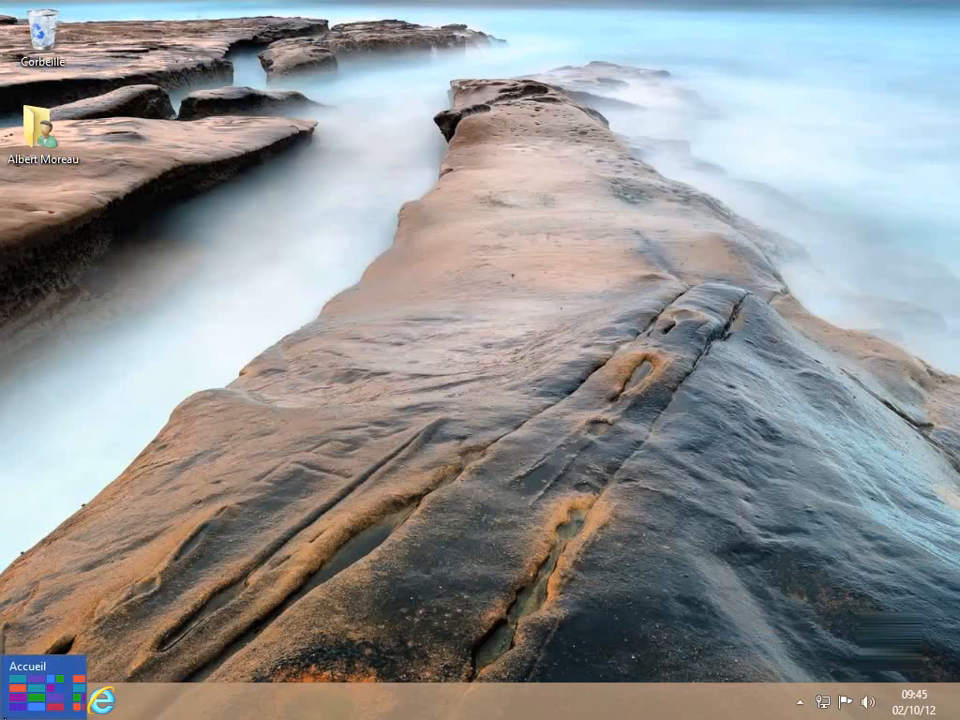
Switch from the Start screen to the restricted standard user account, signing in with its account password.
left_click(10, 710)
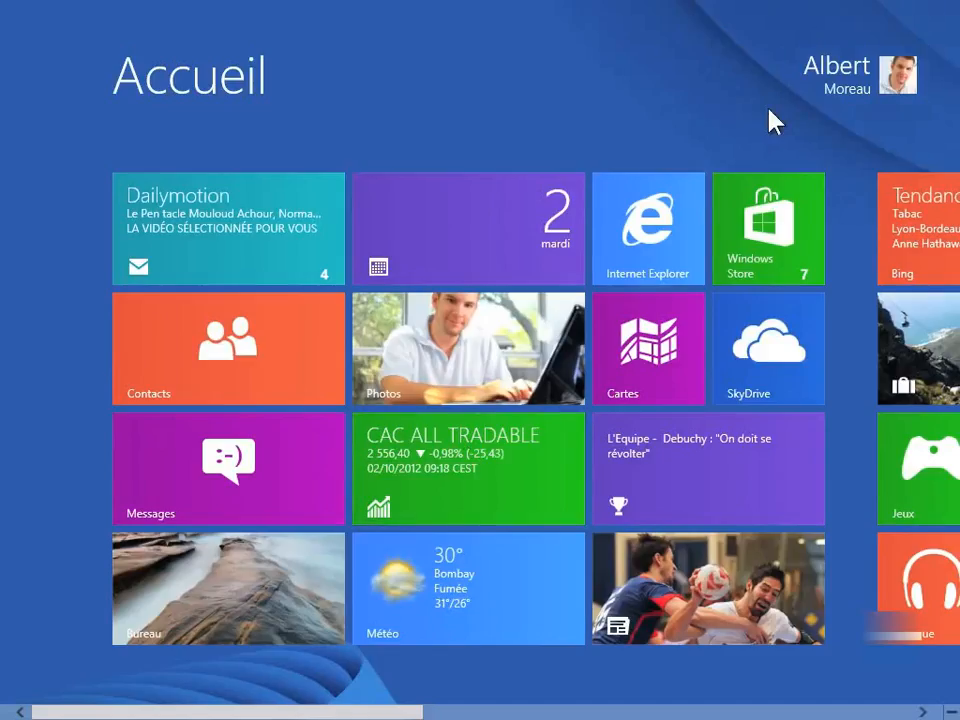
left_click(850, 82)
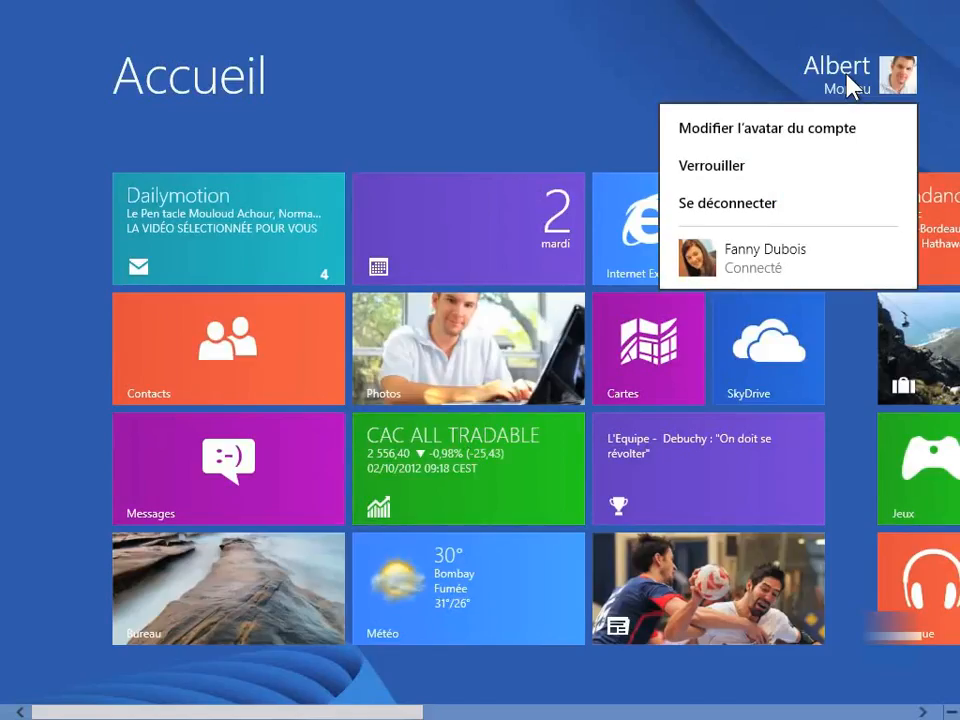
left_click(756, 257)
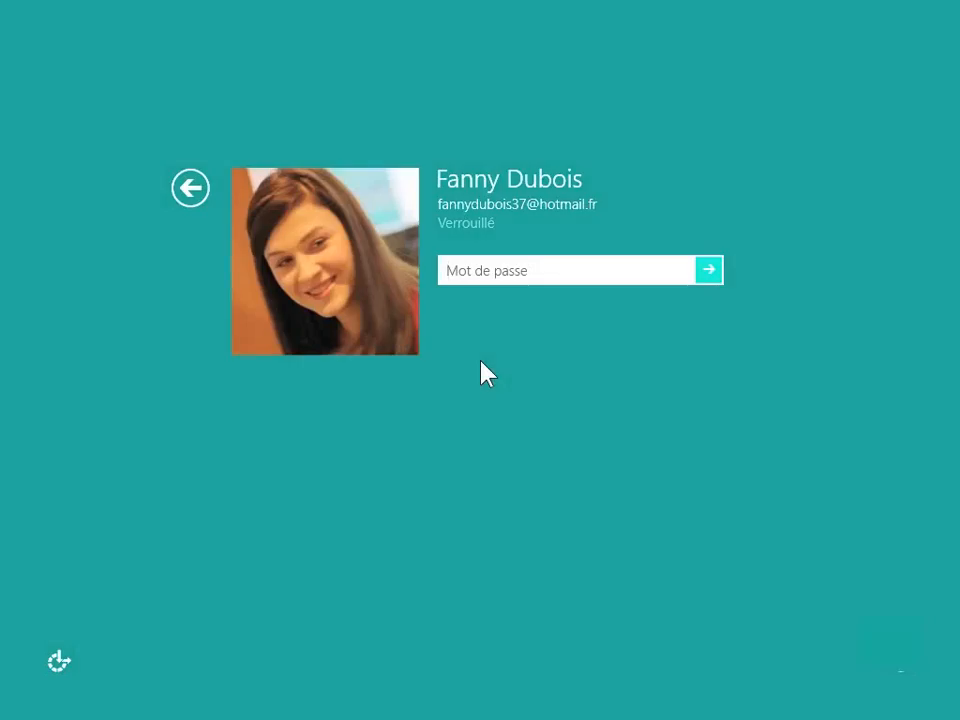
type("•••••••")
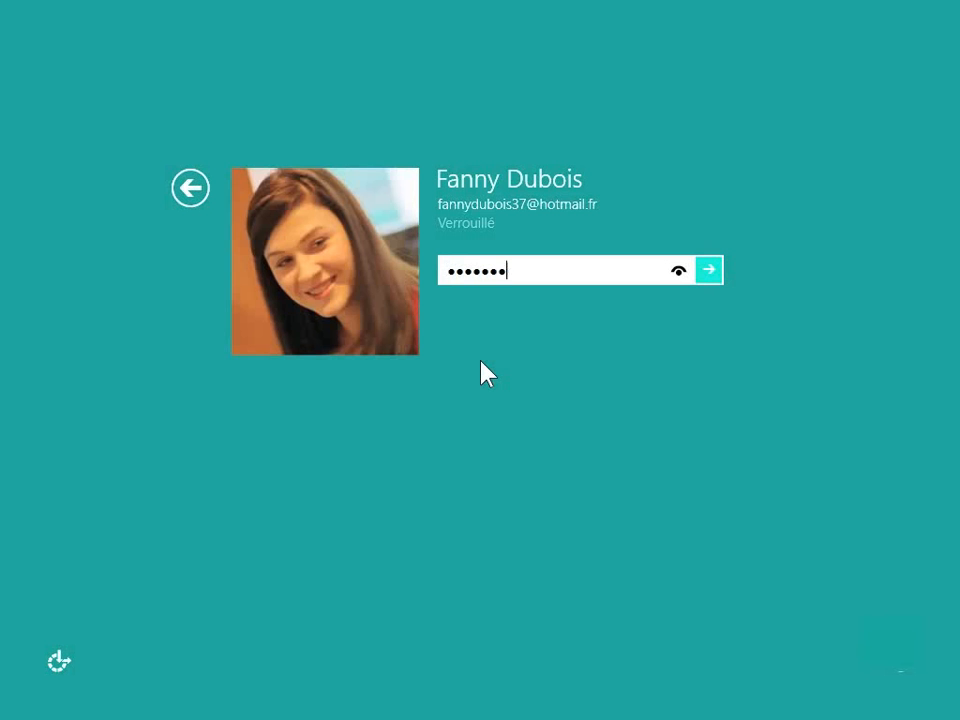
type("•")
key("Return")
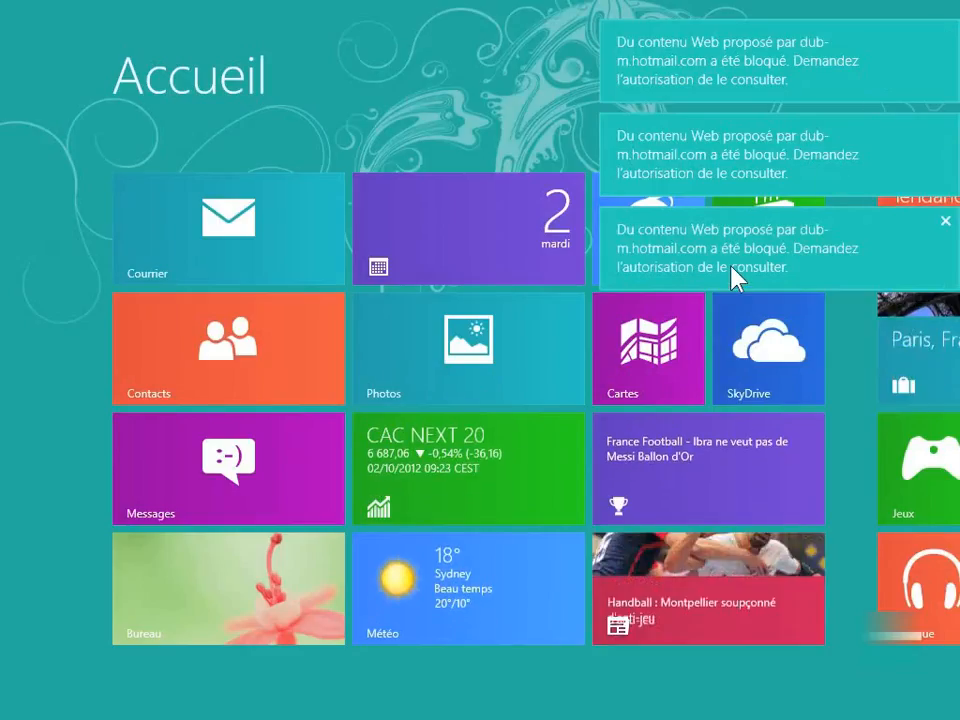
left_click(249, 600)
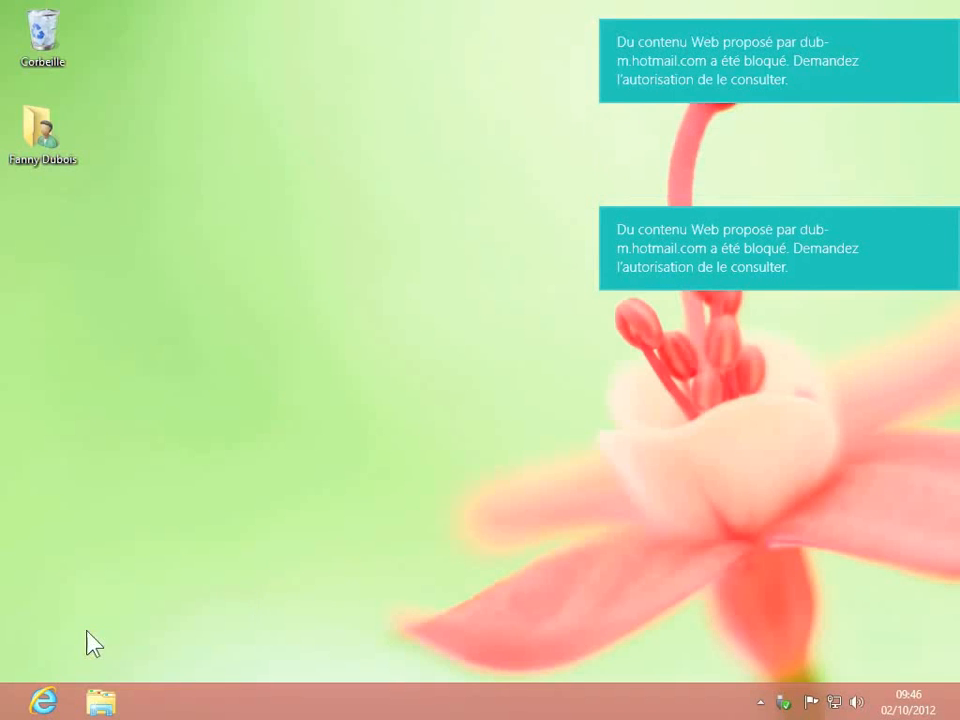
left_click(43, 703)
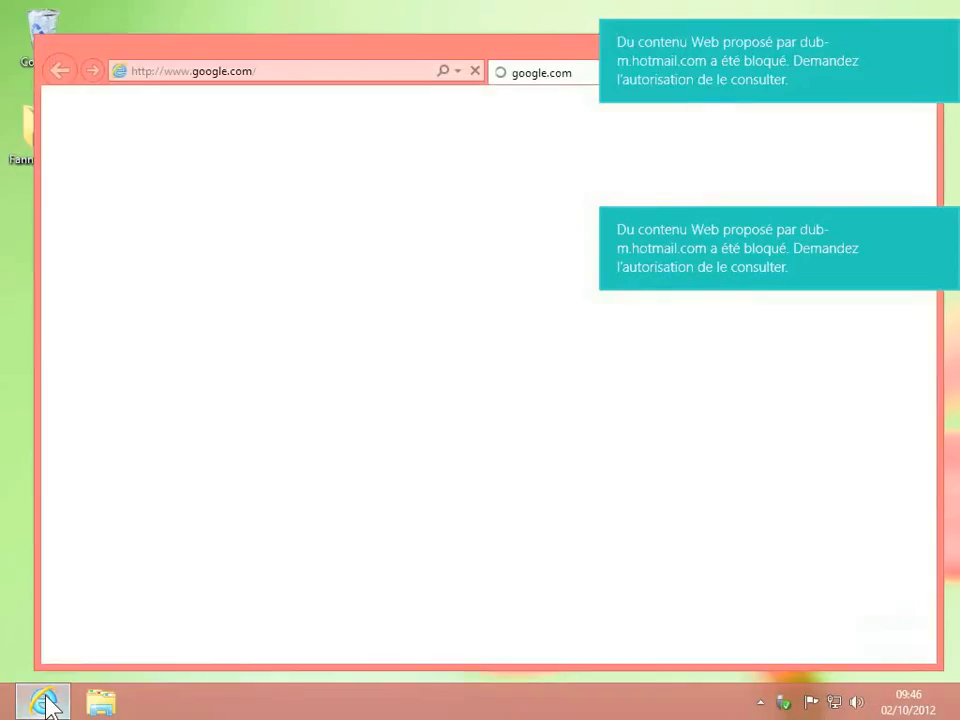
left_click(211, 70)
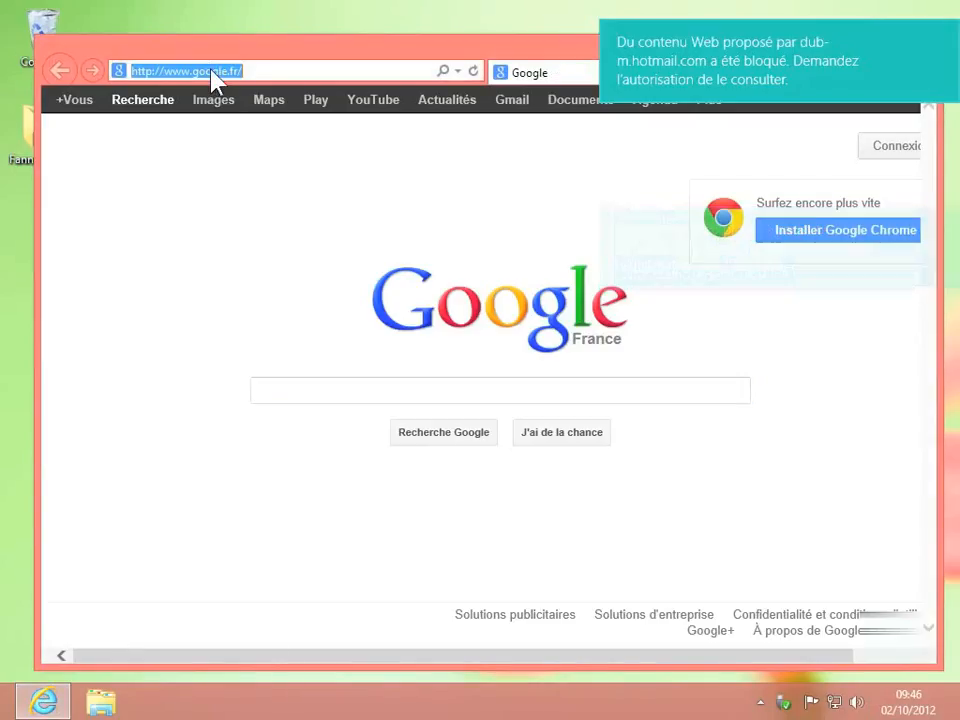
type("www")
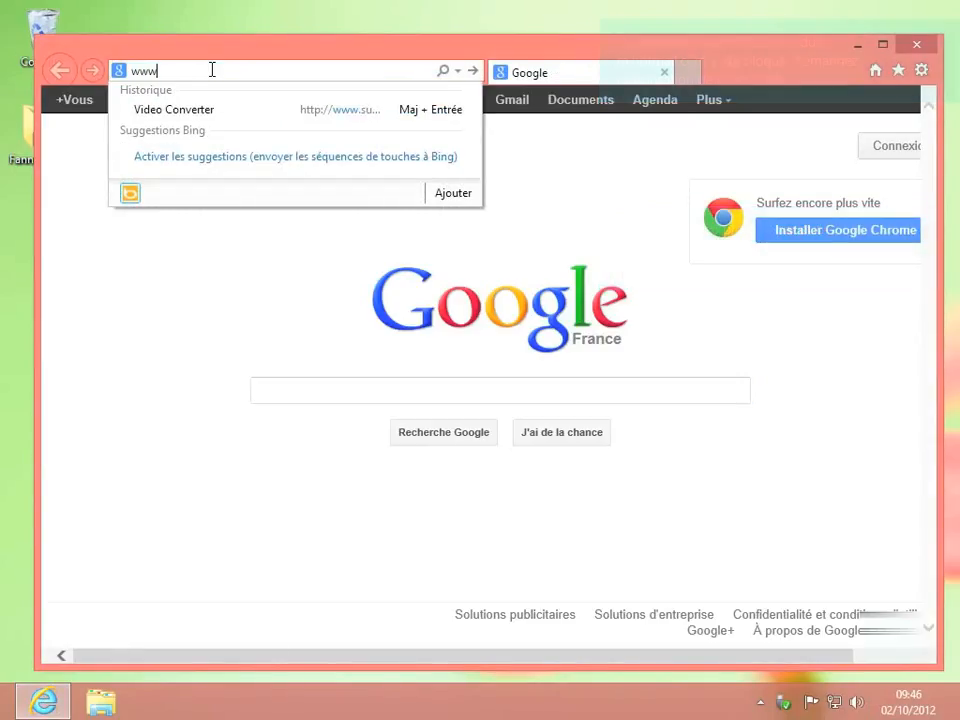
type(".fnac.com/")
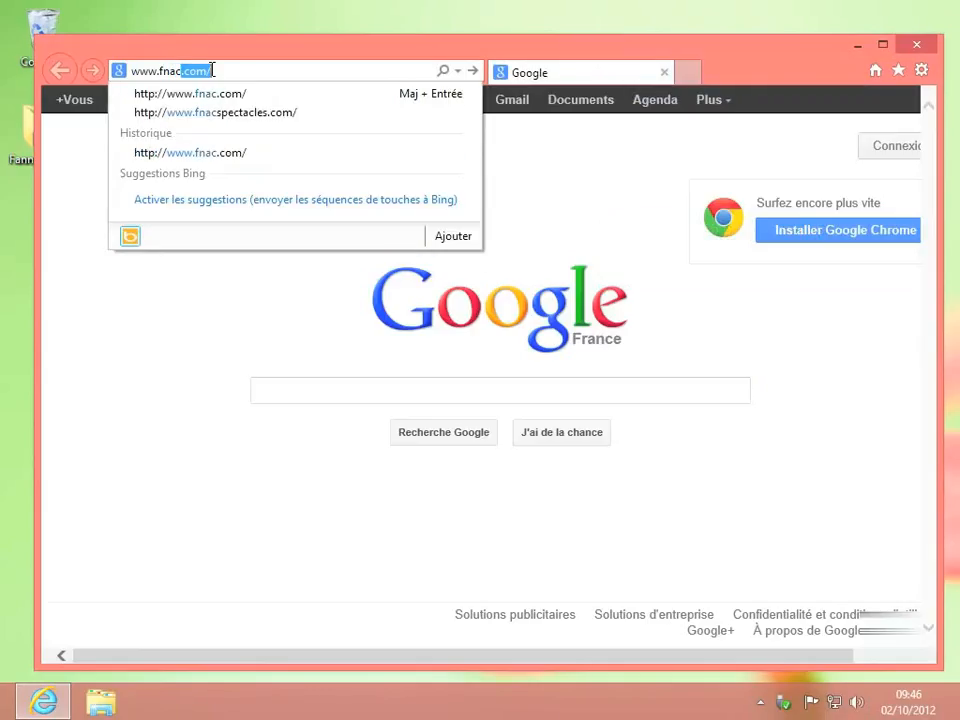
key("Return")
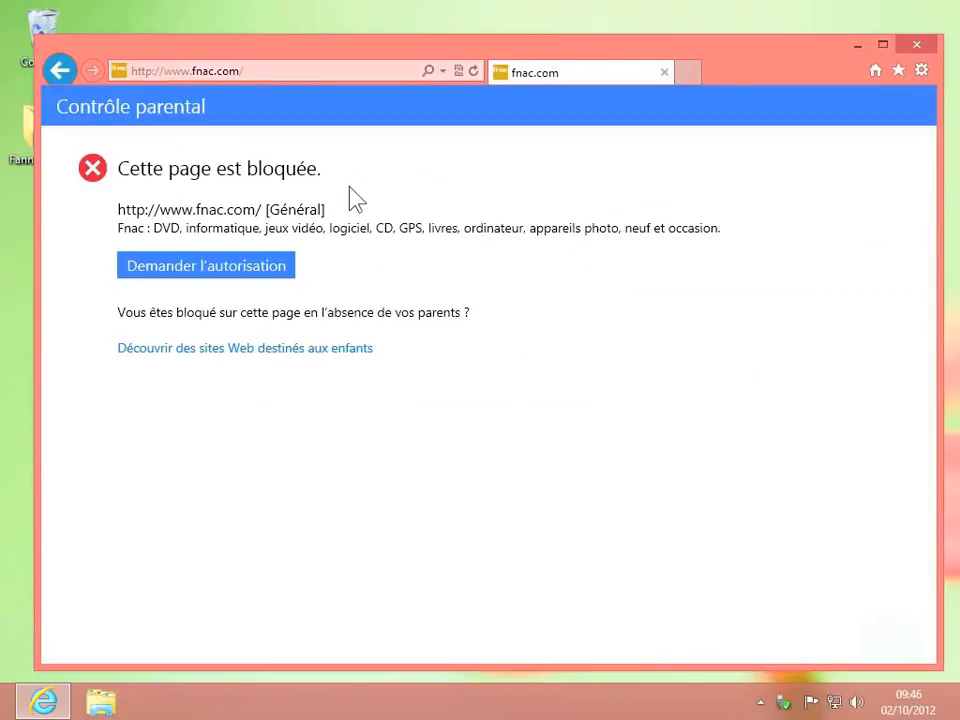
left_click(197, 277)
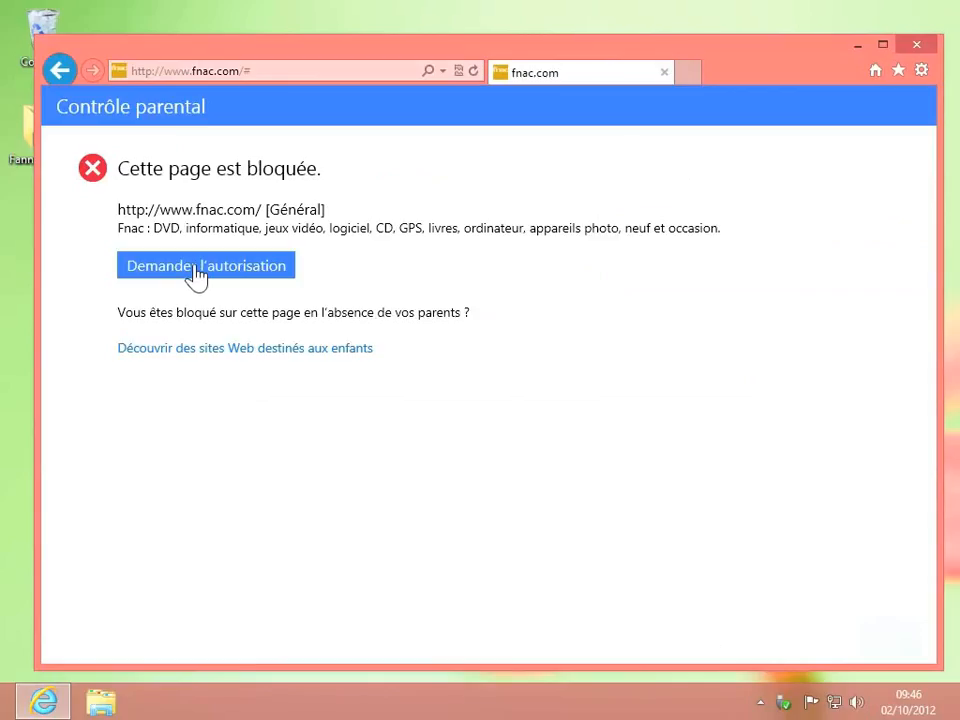